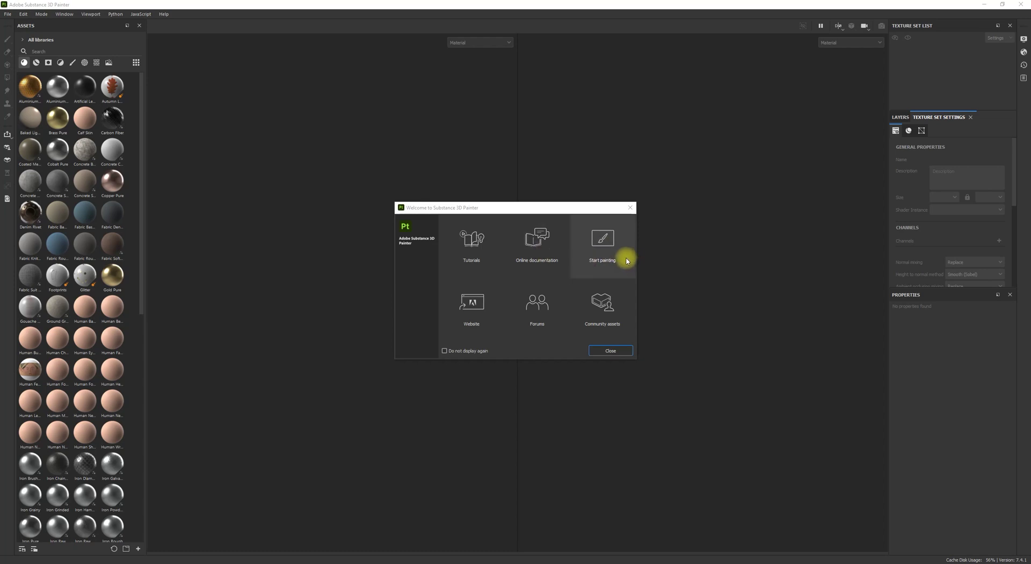
Open the MeetMat sample project from the welcome window to start painting.
click(611, 249)
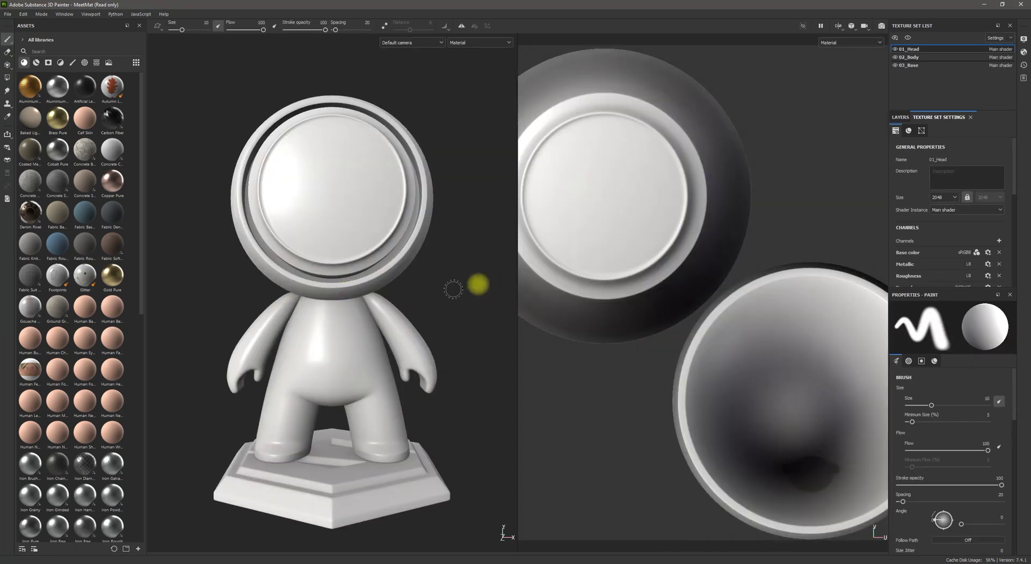
mouse_move(397, 267)
mouse_down()
mouse_move(362, 244)
mouse_move(367, 278)
mouse_up()
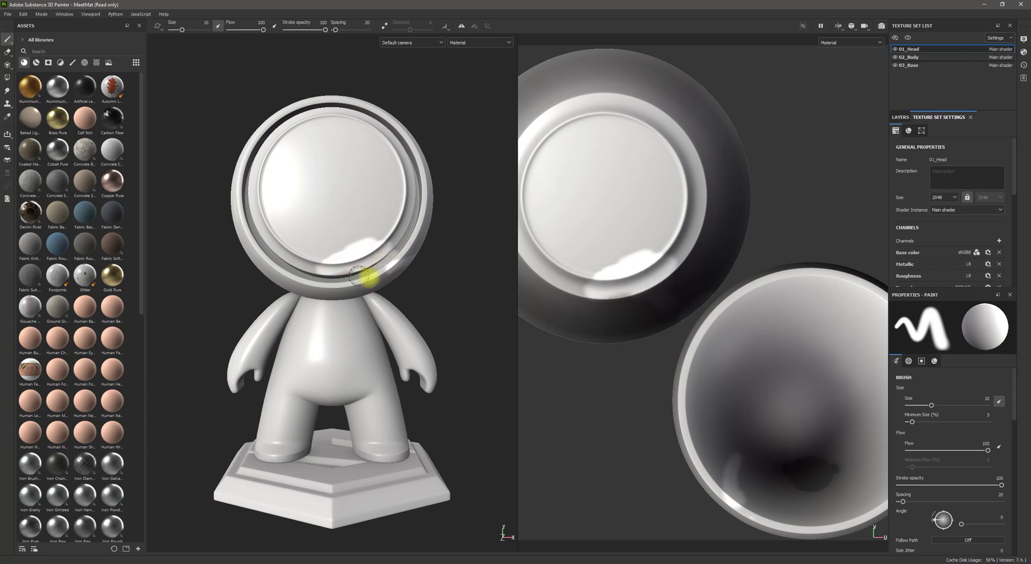
mouse_move(433, 297)
alt+mouse_down()
mouse_move(387, 283)
mouse_move(482, 322)
mouse_move(379, 306)
mouse_move(396, 311)
alt+mouse_up()
key(ctrl+z)
Delete the default layer of the head's texture set and add a folder named Smart_Mat_Tut.
alt+middle_drag(472, 283, 472, 324)
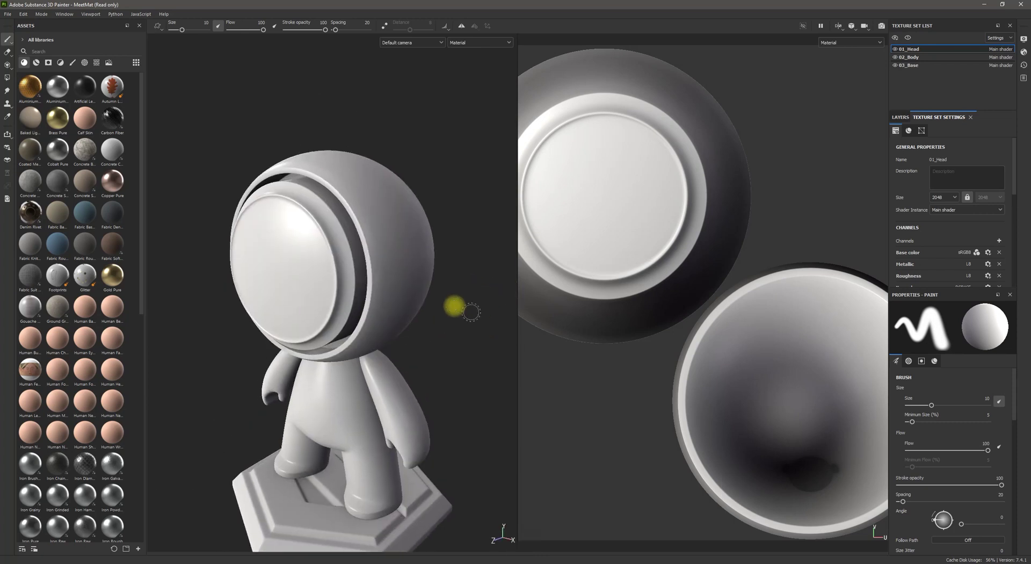
alt+right_drag(454, 308, 404, 329)
alt+middle_drag(404, 330, 400, 307)
alt+drag(399, 321, 419, 304)
click(911, 113)
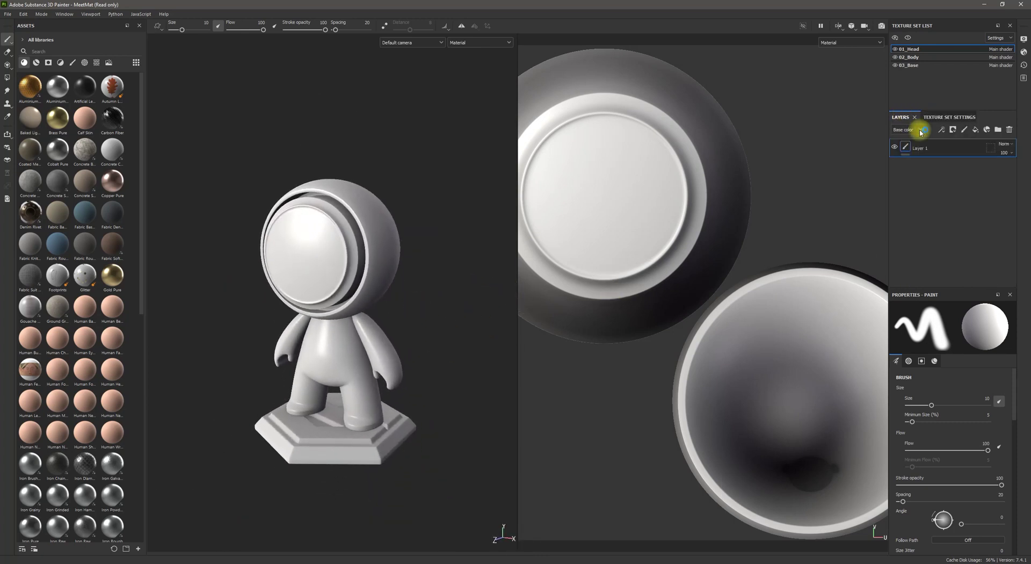
click(1009, 129)
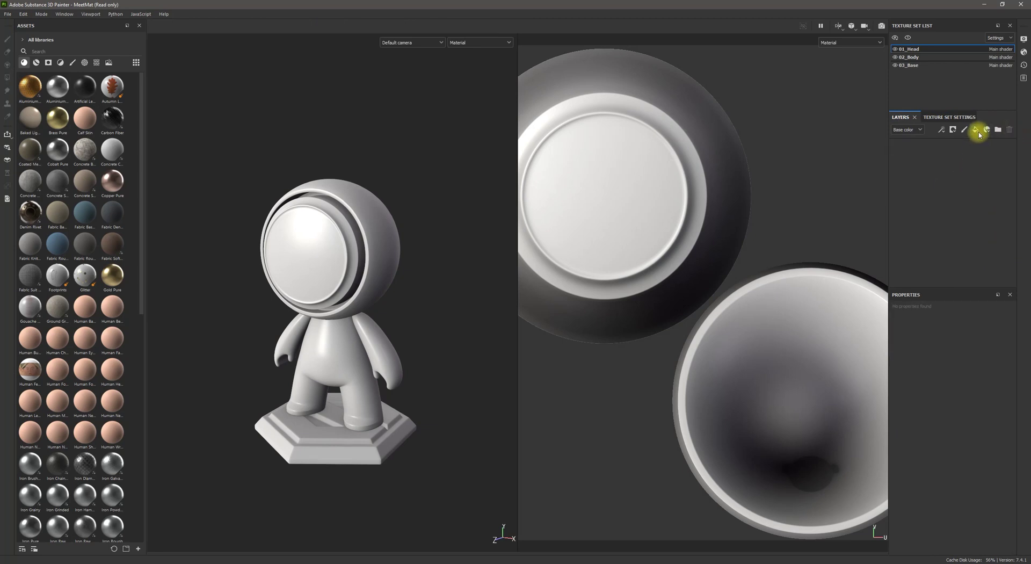
click(997, 130)
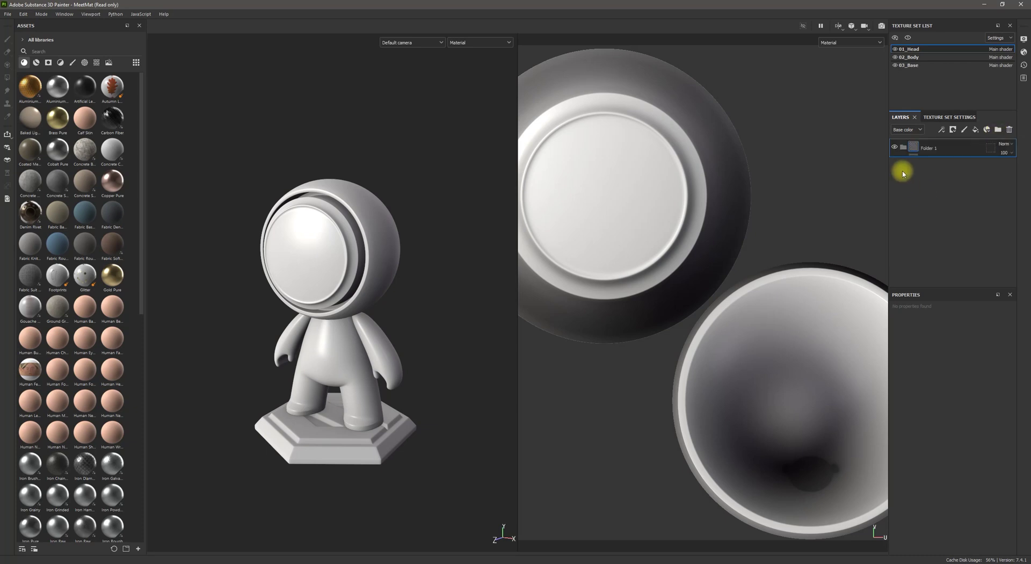
double_click(944, 155)
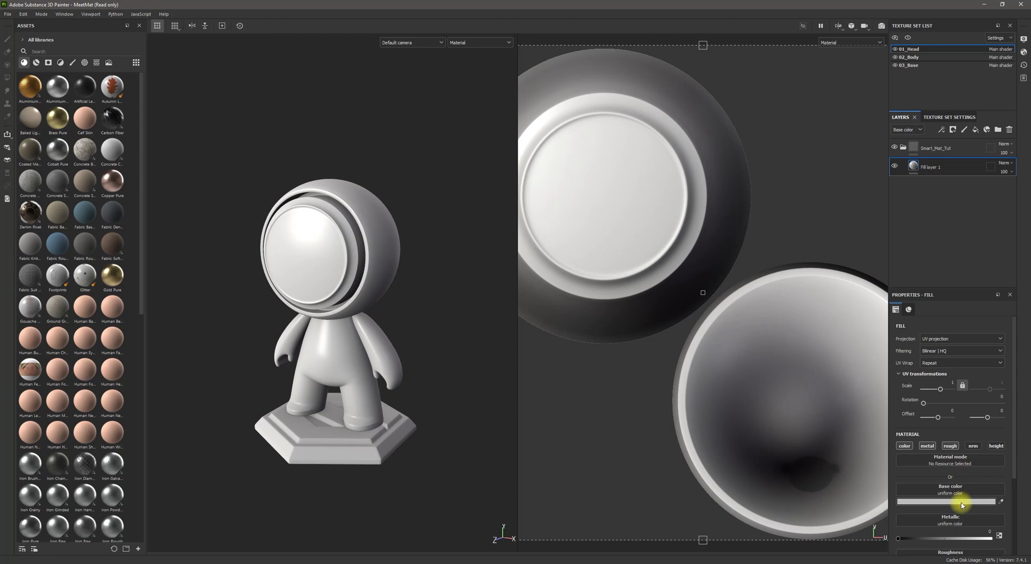
Set the new fill layer's metallic value to 1 and rename the layer Metal.
scroll(962, 504, down, 1)
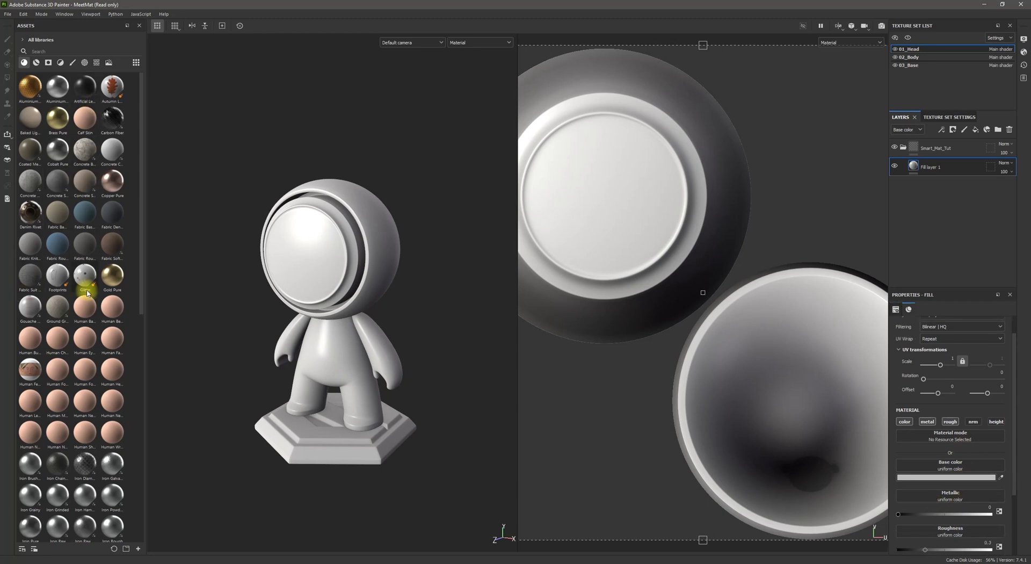
scroll(89, 259, down, 8)
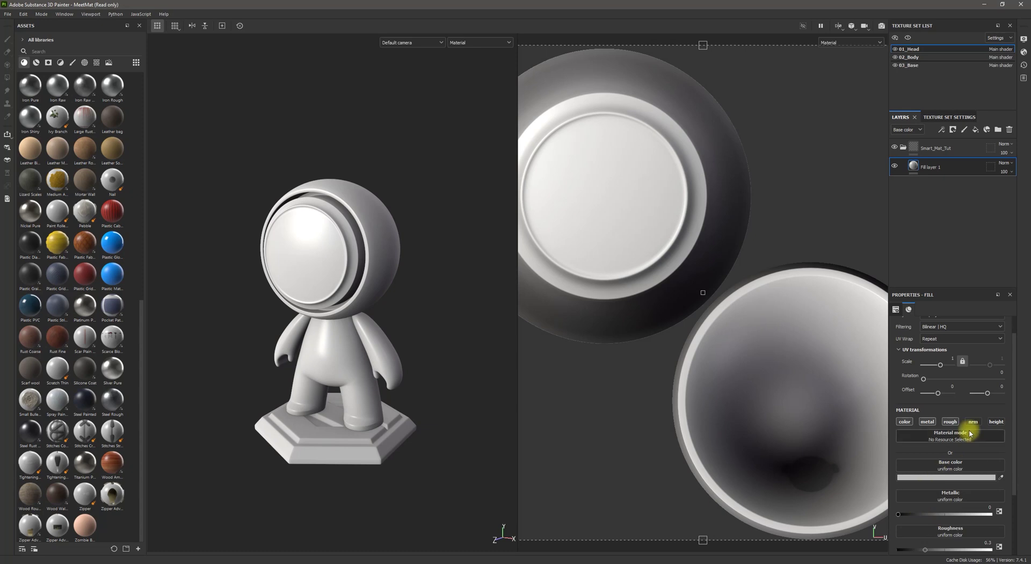
scroll(969, 486, down, 3)
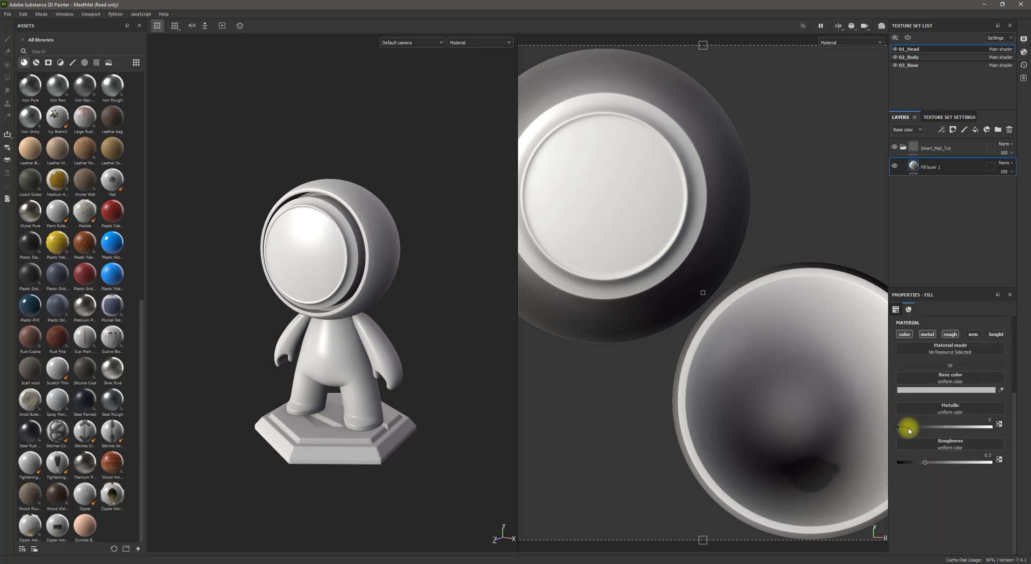
drag(909, 431, 991, 427)
double_click(938, 167)
text(Met)
Set the Metal layer's roughness to about 0.24 and its base color to dark grey.
drag(925, 461, 920, 460)
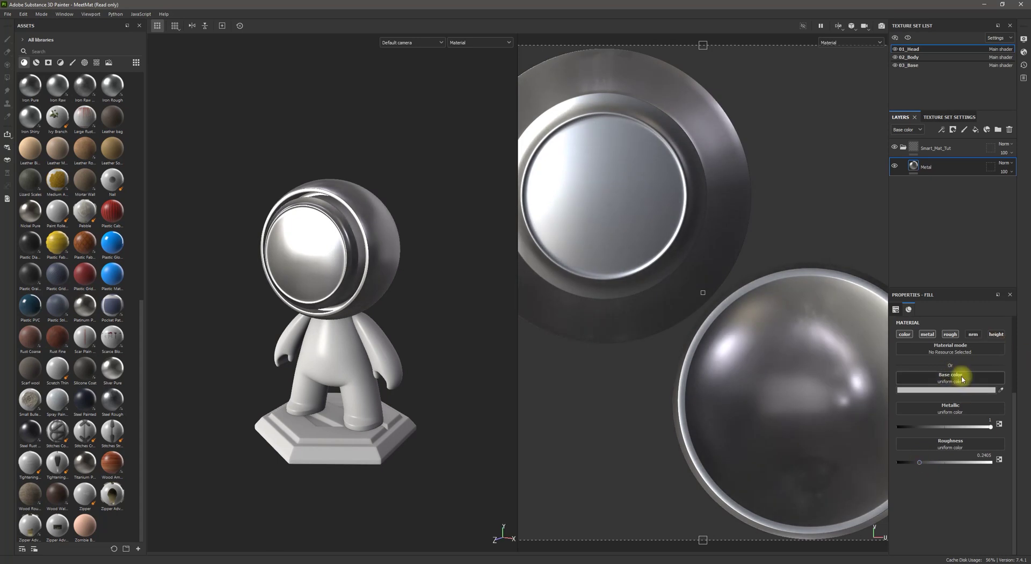
click(962, 379)
drag(844, 458, 809, 469)
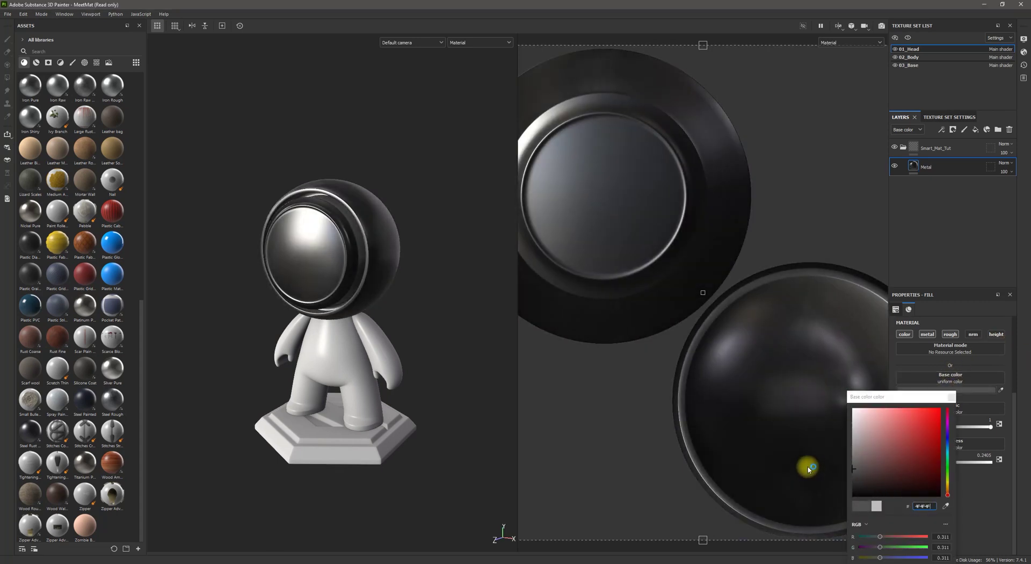
Add a fill layer above Metal with roughness about 0.11 and a dark green base color.
click(978, 134)
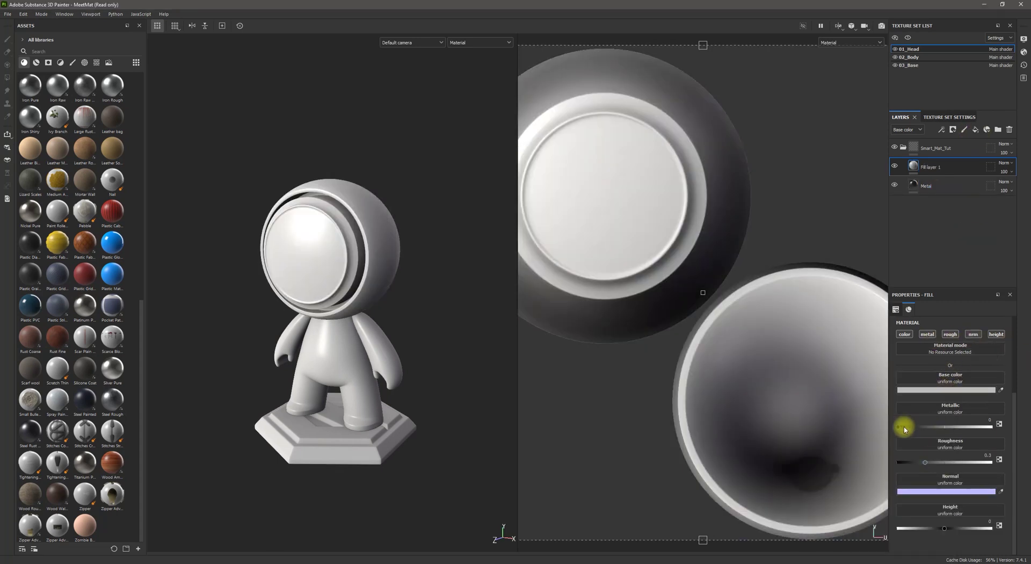
drag(925, 463, 908, 462)
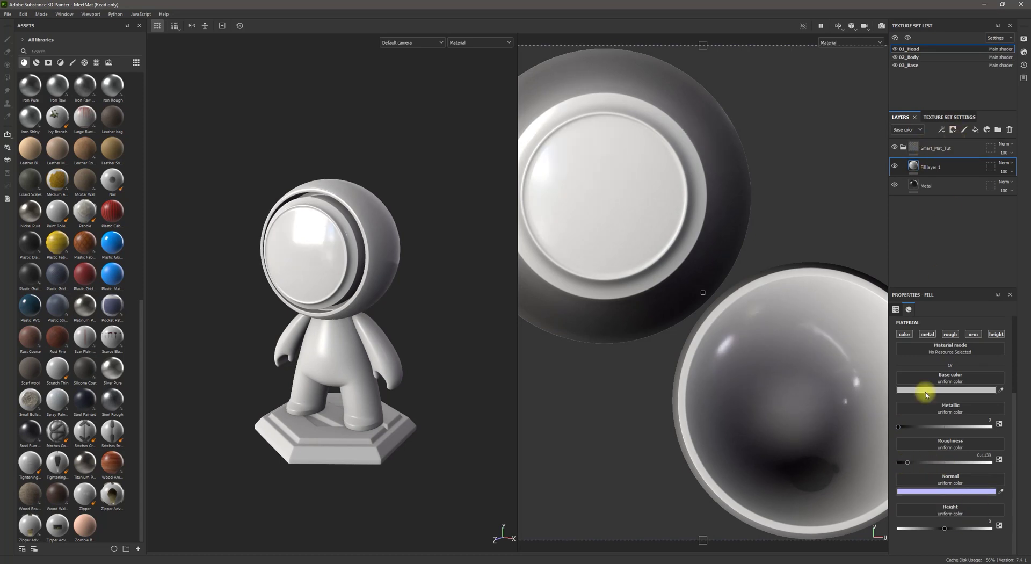
click(923, 390)
click(885, 425)
click(908, 413)
drag(882, 417, 836, 422)
click(966, 239)
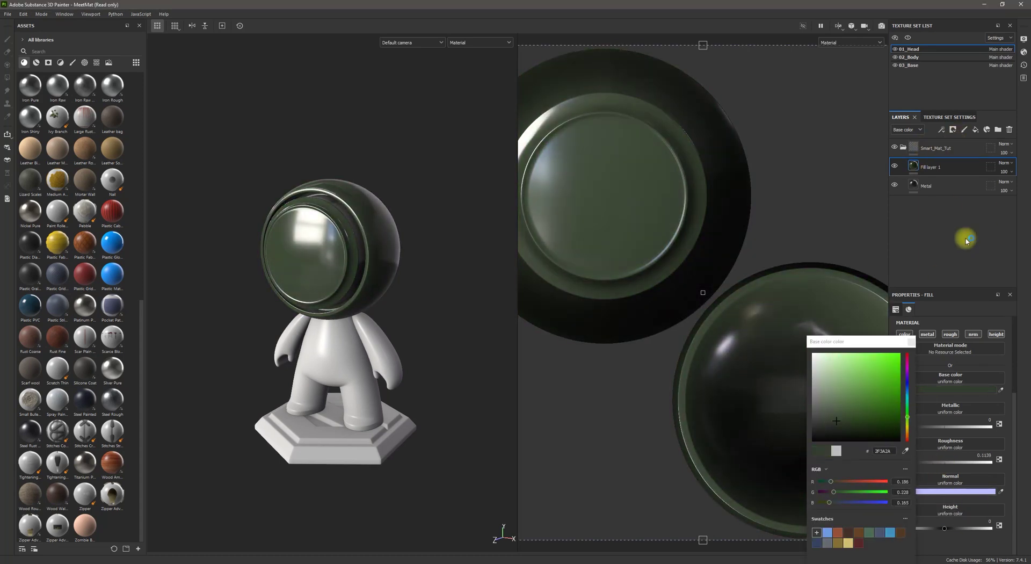
click(912, 342)
Add a black mask to the green fill layer and apply an inverted Metal Edge Wear generator to it.
click(953, 130)
click(965, 151)
right_click(927, 168)
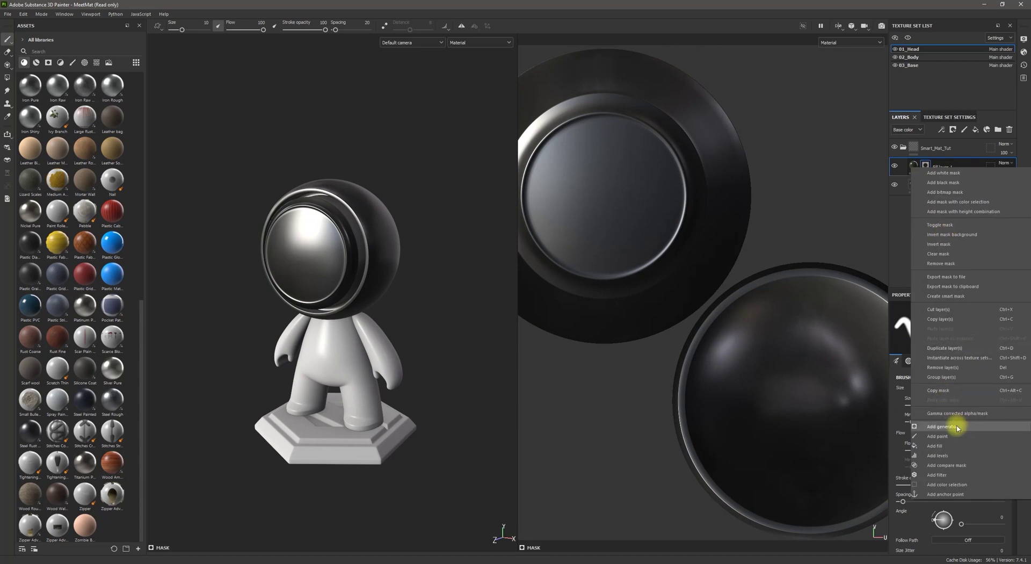
click(956, 426)
click(952, 324)
click(986, 373)
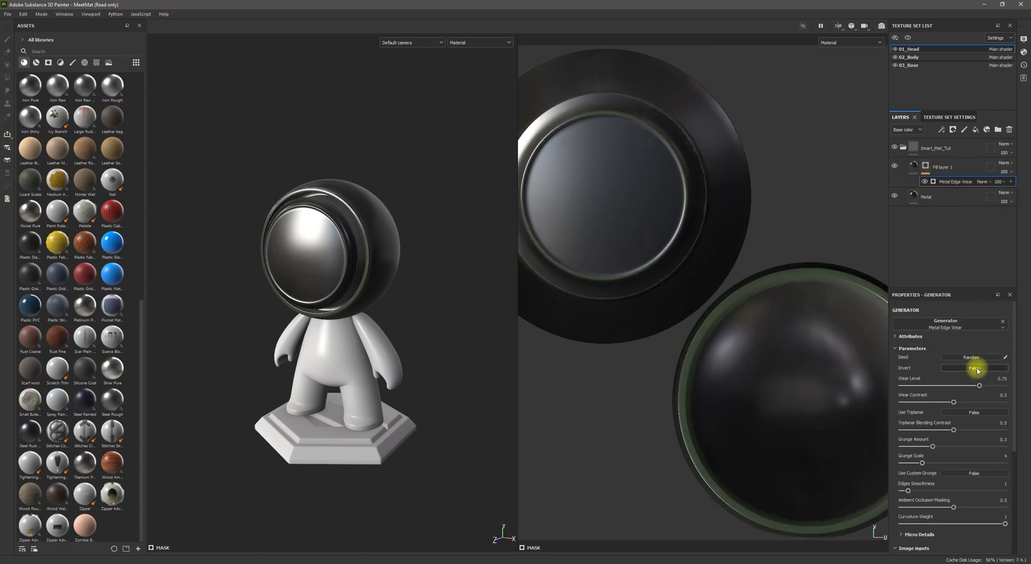
click(977, 371)
Set the Metal Edge Wear generator's wear level to 0.71 and its grunge amount to 0.57.
alt+drag(418, 285, 456, 311)
alt+right_drag(457, 322, 555, 386)
alt+drag(354, 322, 407, 332)
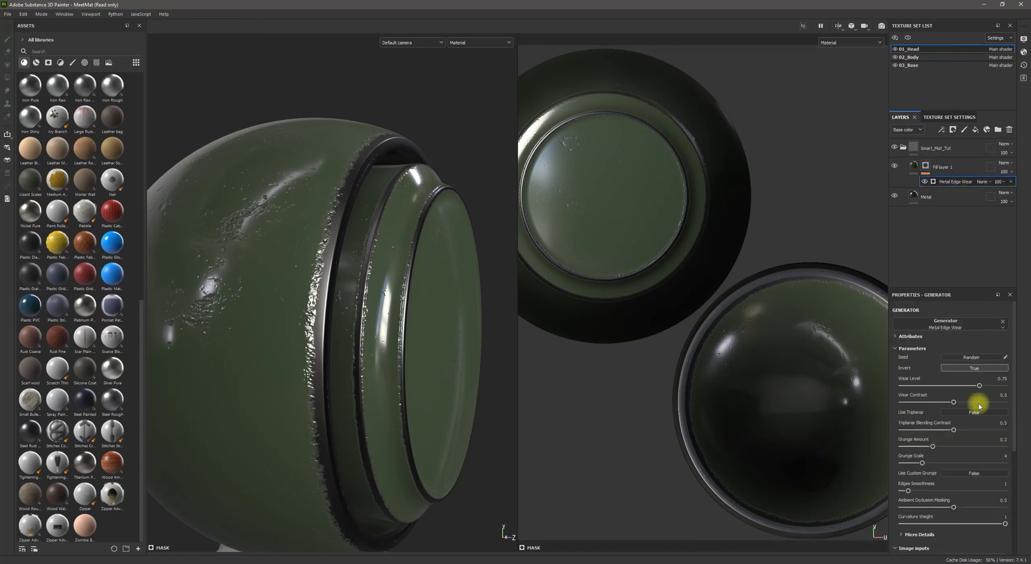
drag(980, 385, 975, 385)
drag(933, 447, 960, 446)
alt+drag(259, 388, 400, 301)
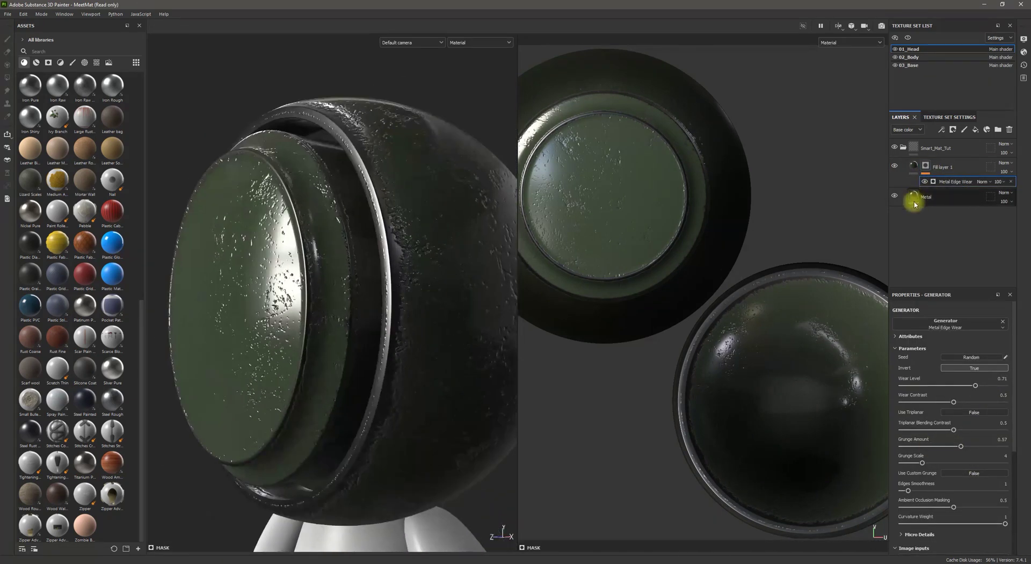
Set the Metal Edge Wear generator's grunge scale to 2 and its edges smoothness to about 3.36.
click(924, 197)
drag(916, 461, 923, 488)
click(956, 182)
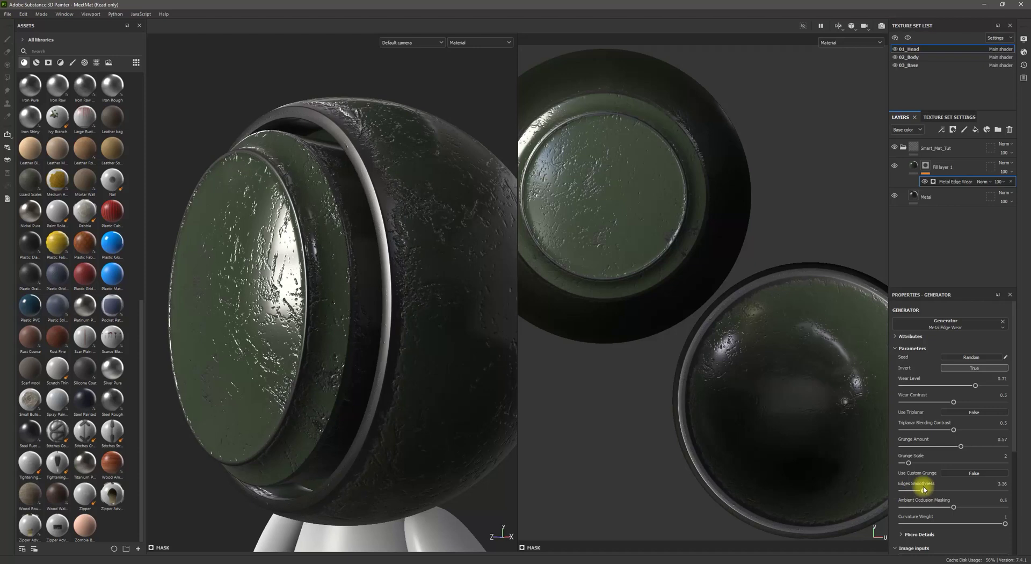
drag(976, 507, 953, 523)
alt+drag(314, 413, 354, 277)
key(f)
Add a fill layer above the green one without normal and height channels, and give it a very dark brown base color.
click(975, 130)
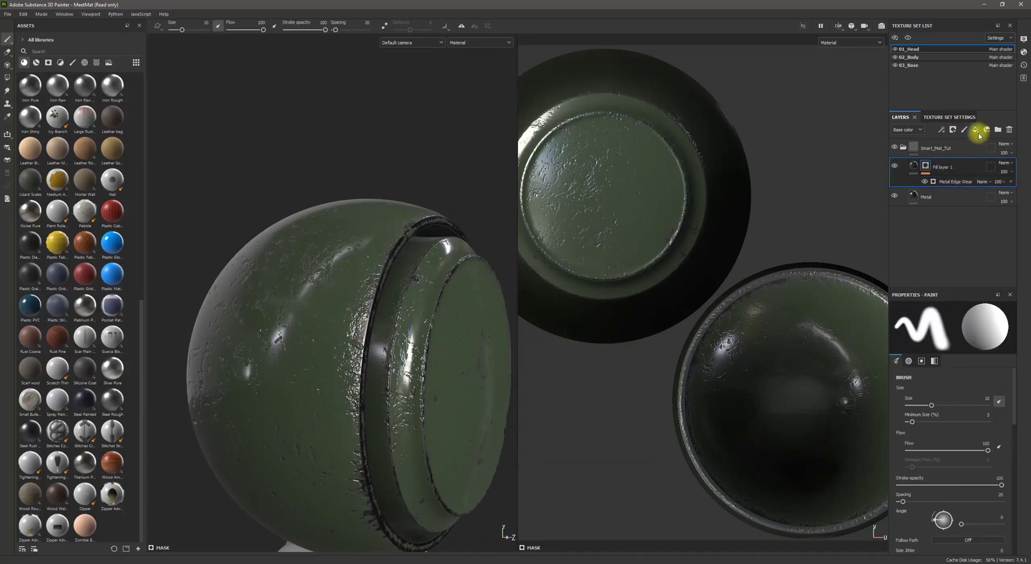
click(973, 334)
click(997, 334)
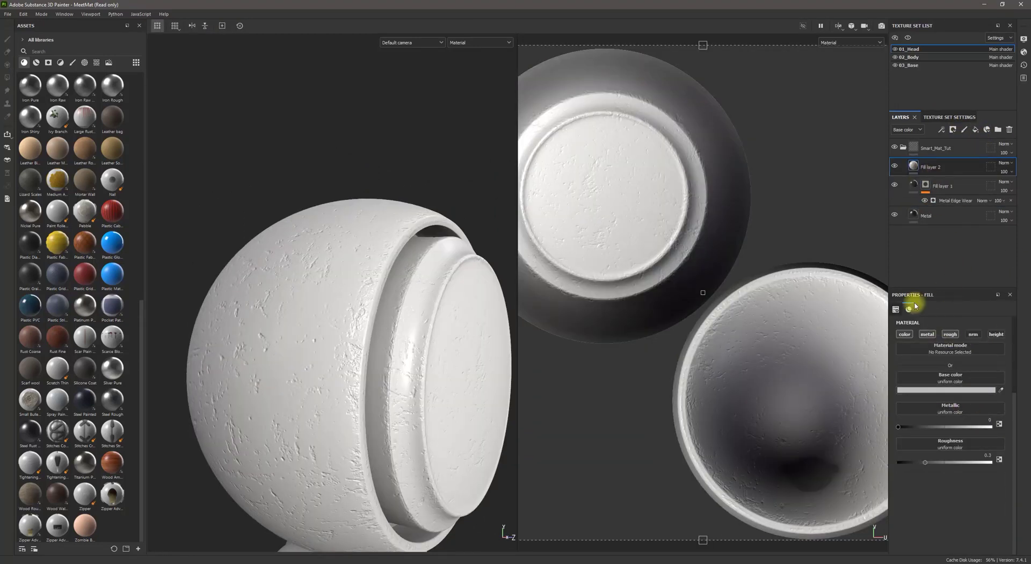
click(946, 390)
drag(934, 438, 879, 430)
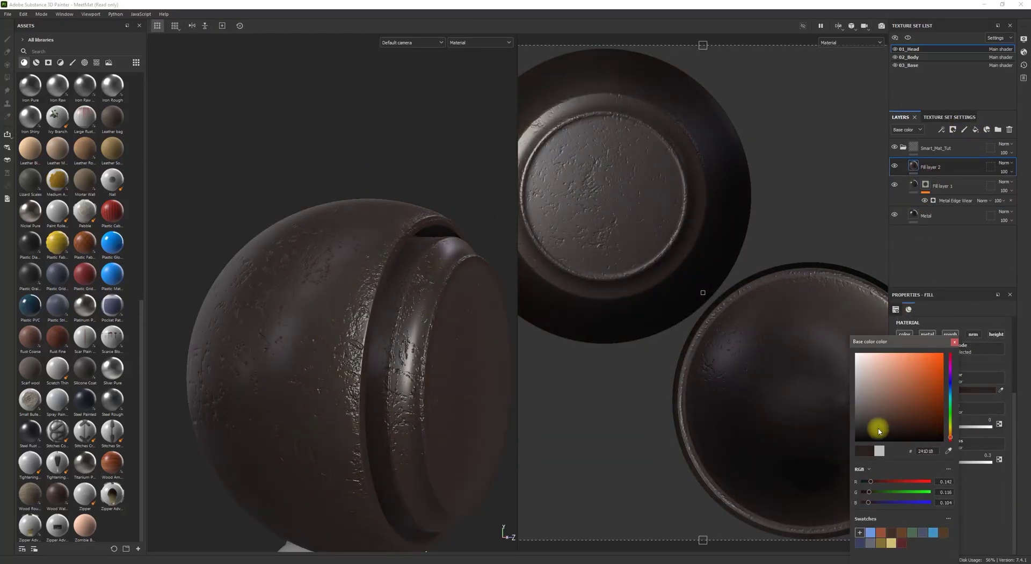
Rename the green fill layer Paint and the dark brown fill layer Sludge.
double_click(948, 187)
text(Paint)
key(Return)
double_click(933, 167)
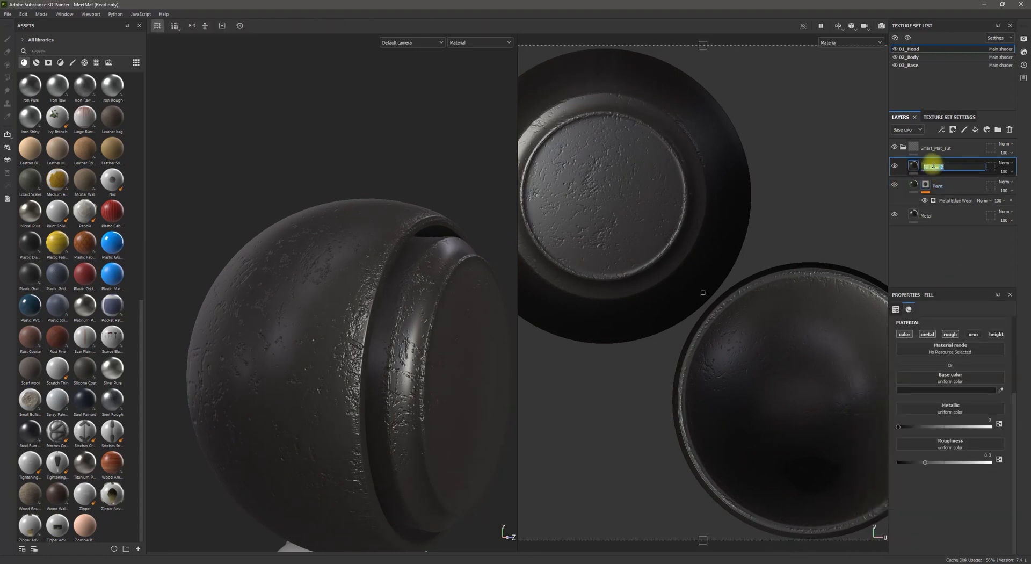
Add a black mask to the Sludge layer and apply a Dripping Rust generator to it.
click(954, 130)
click(946, 167)
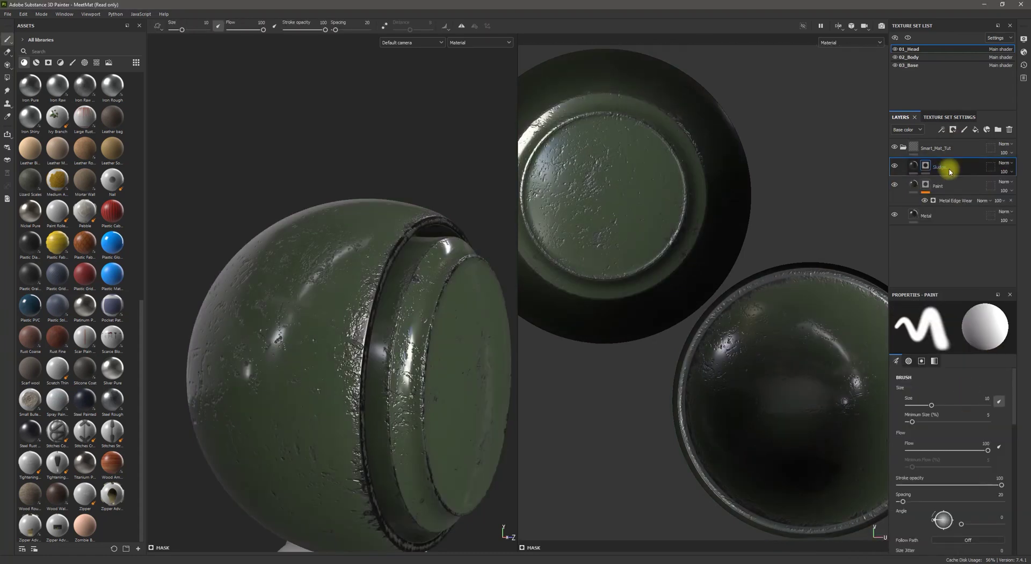
right_click(923, 166)
click(945, 473)
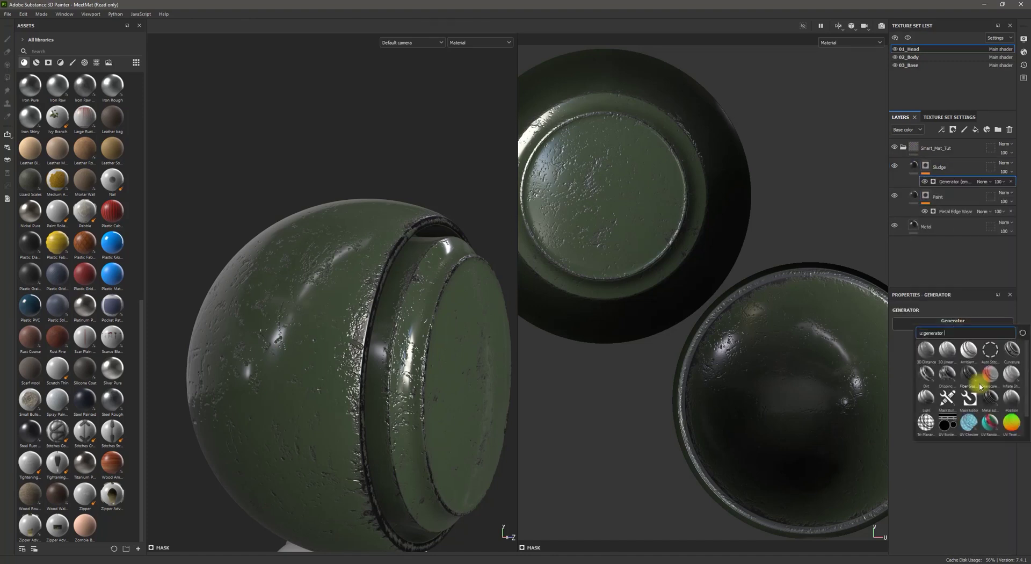
click(946, 375)
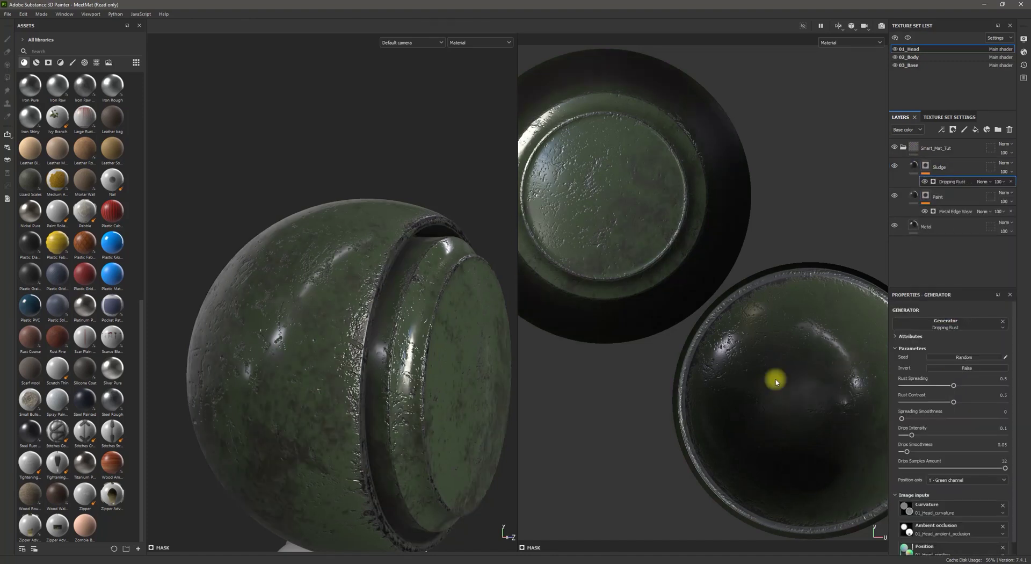
Replace the Sludge mask's generator with Dirt and set the dirt level to 0.84.
click(1000, 324)
click(929, 376)
scroll(929, 470, down, 5)
scroll(1013, 431, up, 5)
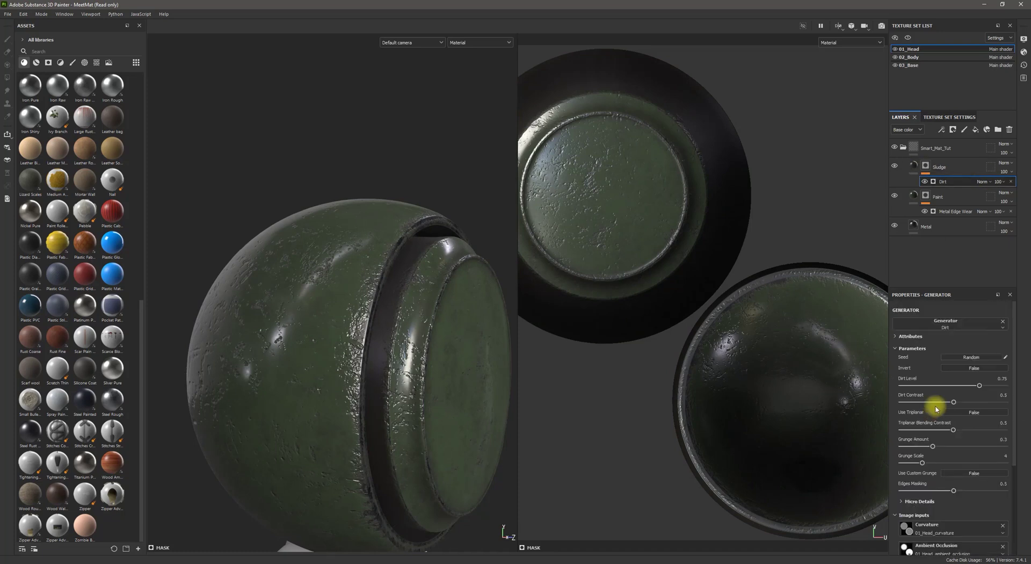
drag(980, 385, 990, 386)
Set the Sludge layer's roughness to about 0.49 and turn off its metallic channel.
click(915, 165)
mouse_move(925, 462)
mouse_down()
mouse_move(953, 465)
mouse_move(943, 466)
mouse_up()
click(928, 334)
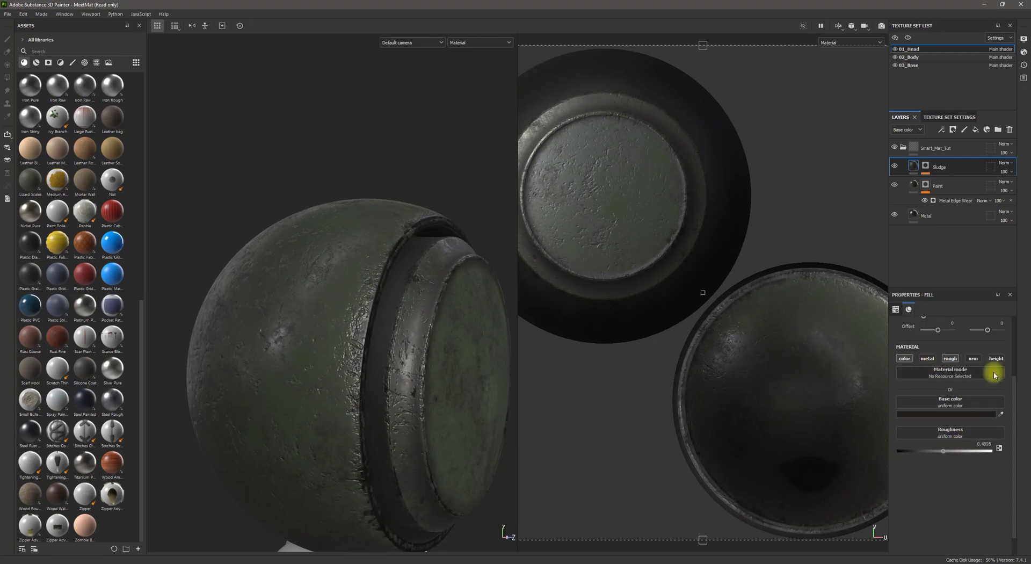
mouse_move(399, 347)
alt+mouse_down()
mouse_move(495, 349)
mouse_move(402, 348)
alt+mouse_up()
click(925, 166)
click(954, 181)
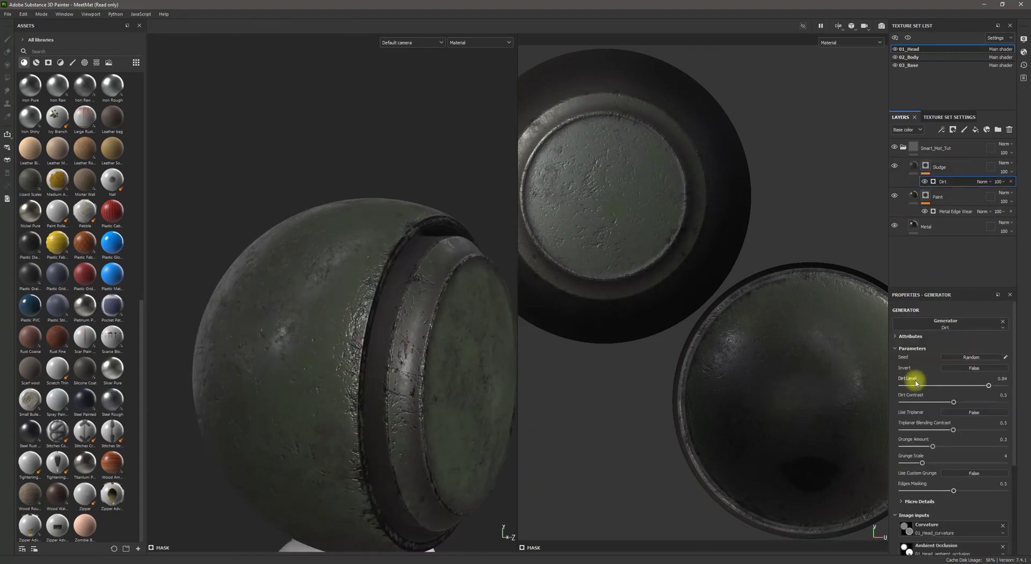
scroll(970, 438, down, 5)
click(980, 536)
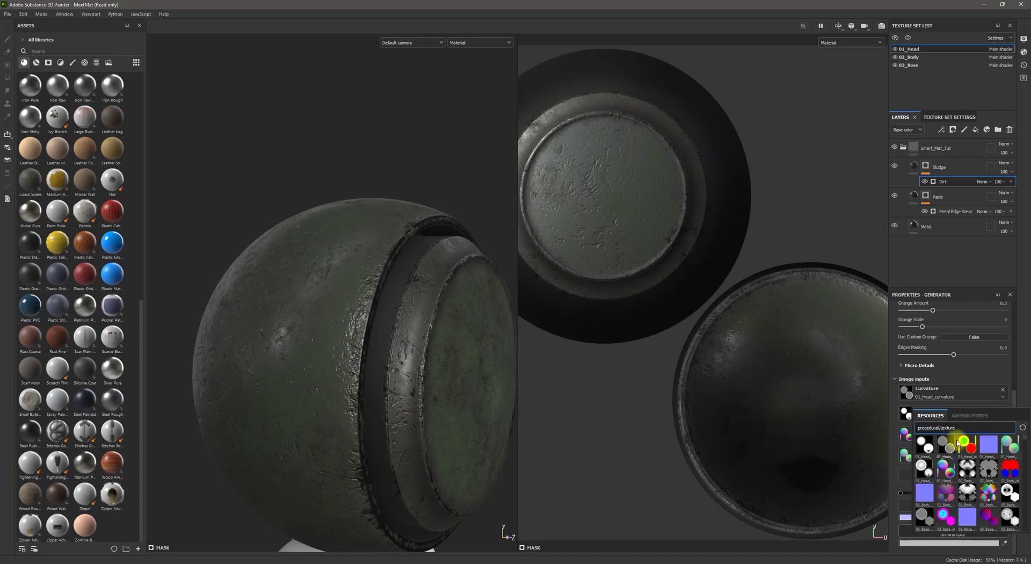
Add an anchor point to the Paint layer's mask and place it above the Metal Edge Wear generator.
click(933, 198)
right_click(953, 212)
click(973, 384)
drag(952, 213, 954, 232)
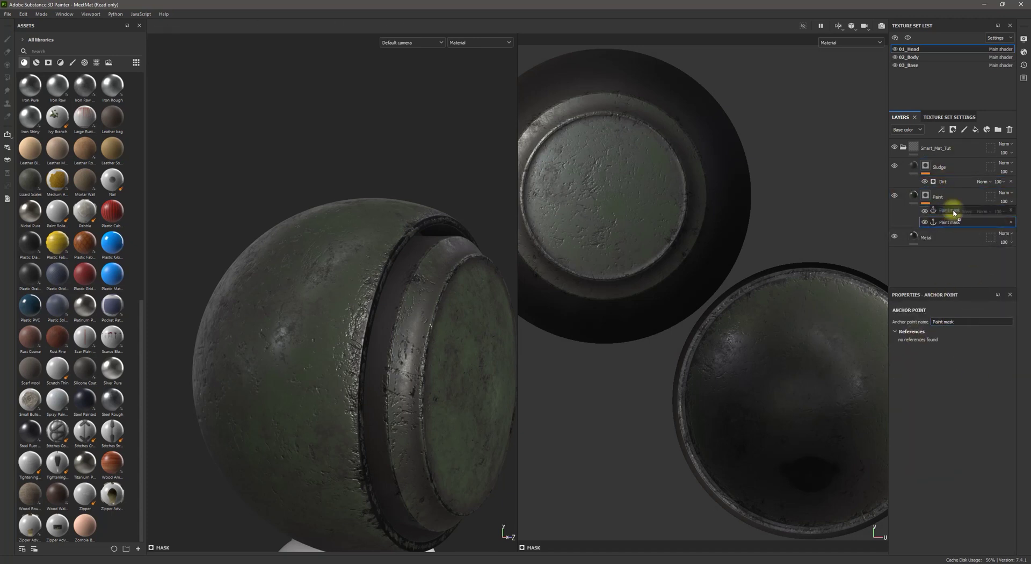
Assign the Paint mask anchor point to the Micro Height image input of Sludge's Dirt generator.
click(947, 183)
scroll(967, 536, up, 3)
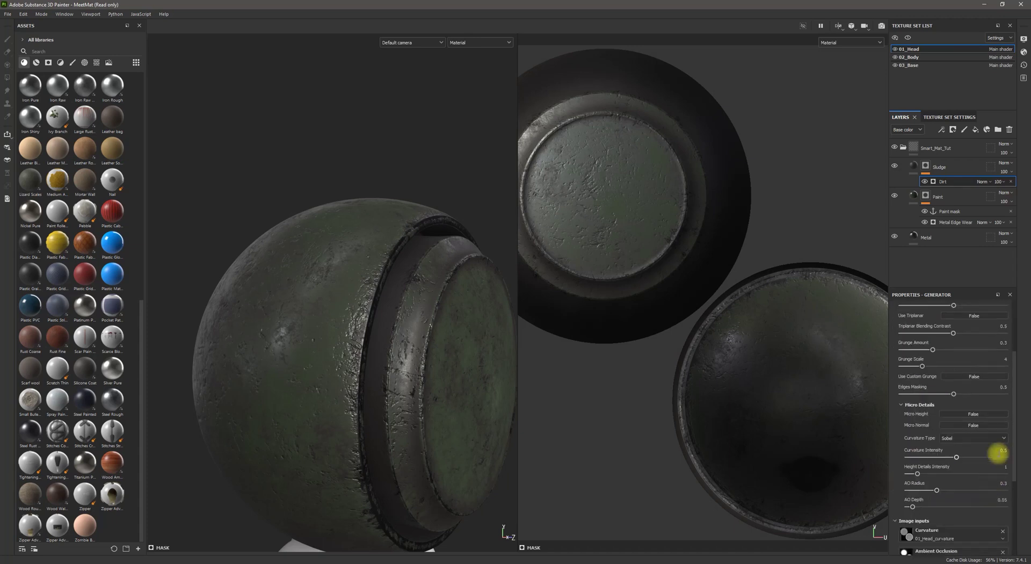
click(977, 378)
scroll(982, 494, down, 4)
scroll(982, 497, up, 5)
click(957, 392)
scroll(980, 459, down, 5)
click(959, 531)
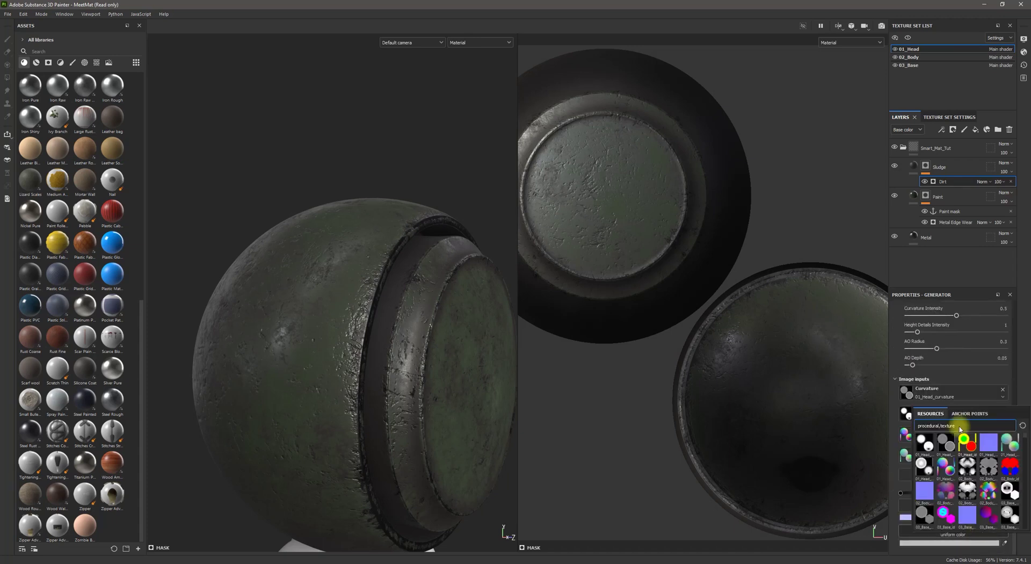
click(973, 415)
click(945, 436)
Enable Micro Height in the Dirt generator's micro details and set the curvature intensity to 0.69.
alt+right_drag(832, 451, 988, 471)
scroll(970, 454, down, 2)
scroll(967, 443, up, 5)
click(981, 377)
click(981, 376)
mouse_move(956, 415)
mouse_down()
mouse_move(915, 415)
mouse_move(975, 415)
mouse_up()
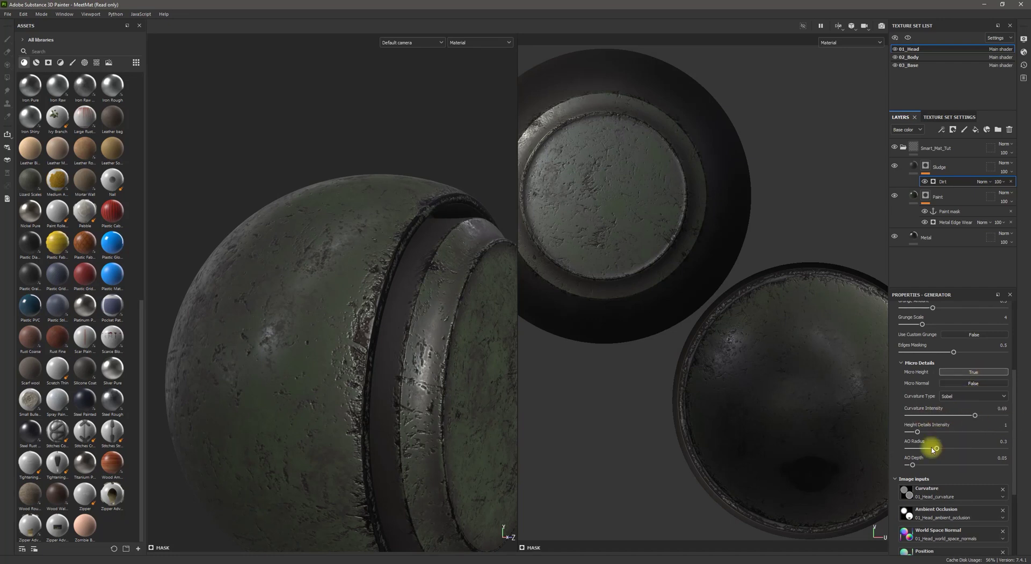
Set the Dirt generator's curvature type to Standard and increase the strength of the dirt coverage.
click(973, 396)
click(959, 417)
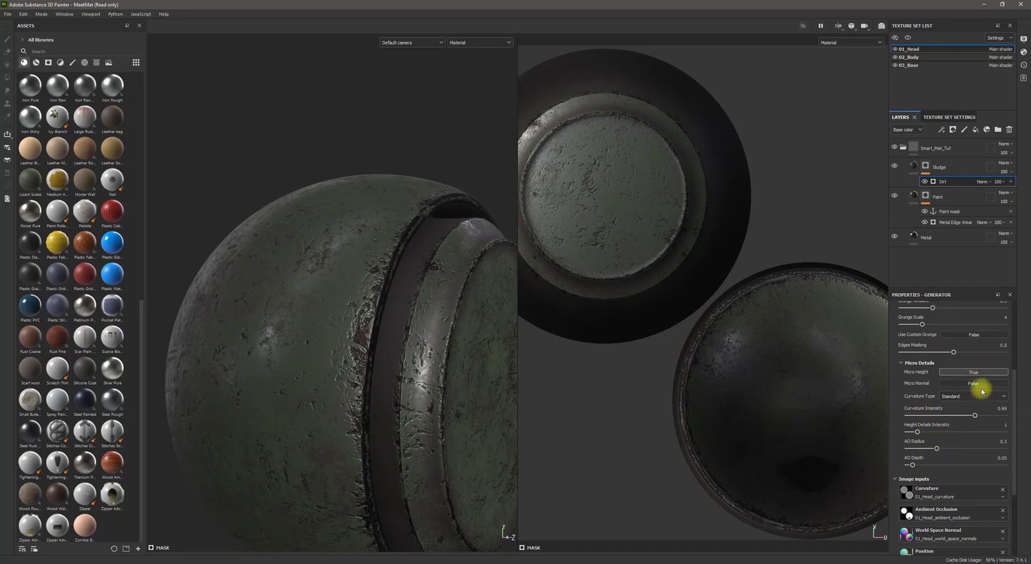
scroll(931, 383, up, 2)
scroll(932, 383, up, 1)
drag(953, 337, 1001, 338)
alt+drag(367, 373, 371, 299)
scroll(1003, 455, down, 3)
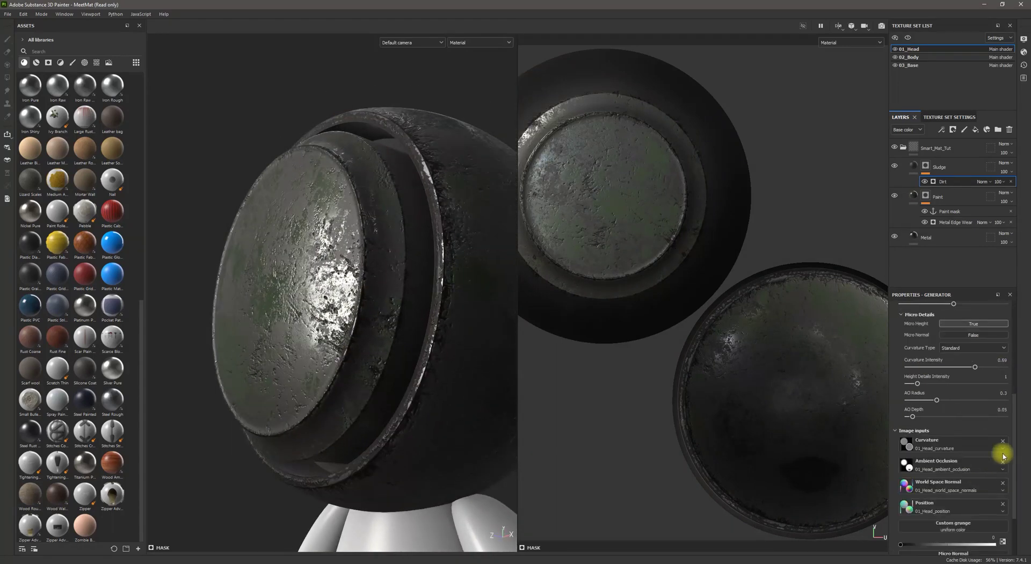
Raise the black point in the levels of the Dirt generator's Micro Height input to its maximum.
scroll(1004, 483, down, 3)
scroll(983, 518, down, 2)
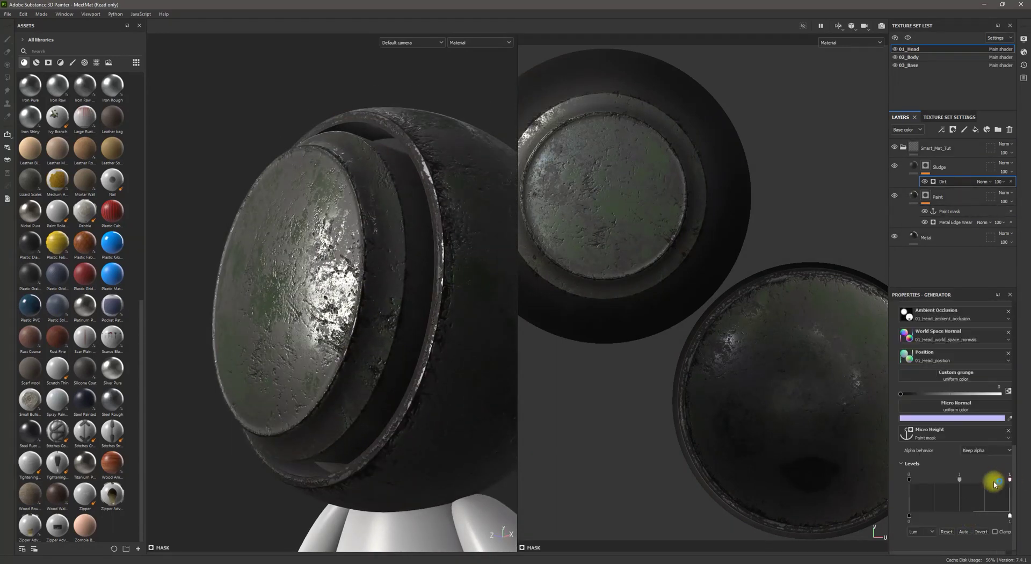
drag(909, 479, 1015, 489)
drag(943, 479, 1027, 487)
alt+drag(206, 307, 236, 317)
Reduce the dirt level of Sludge's Dirt generator to about 0.81.
scroll(972, 380, up, 8)
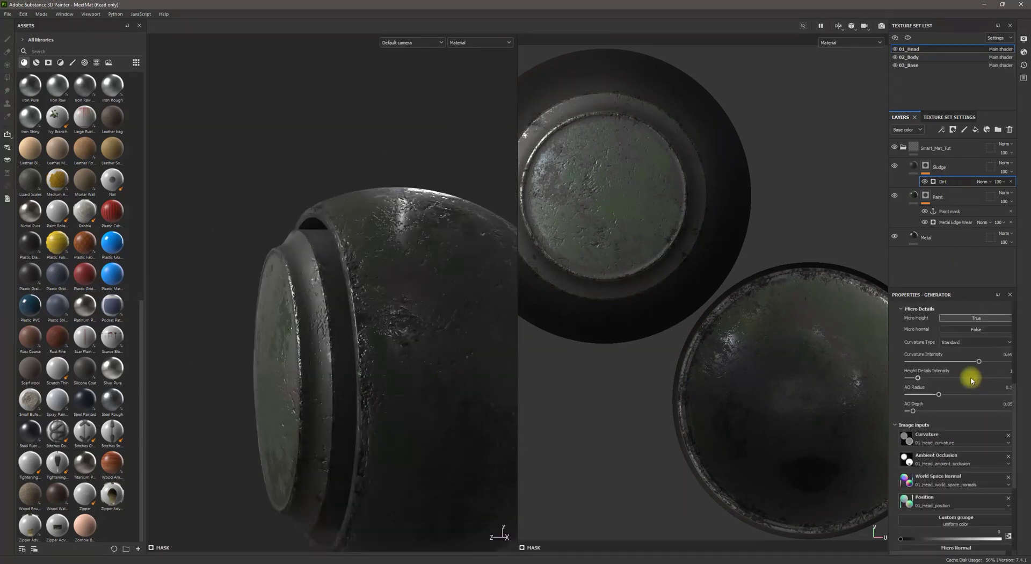
drag(990, 386, 990, 386)
alt+drag(209, 283, 380, 303)
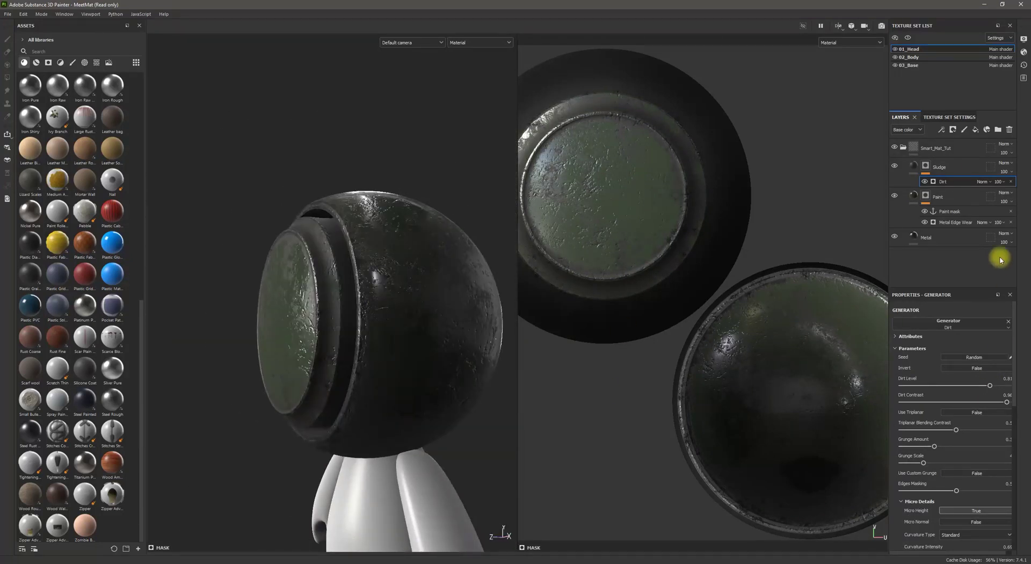
Set the Sludge layer's base color to the dark brown 1E1713.
click(937, 167)
click(945, 413)
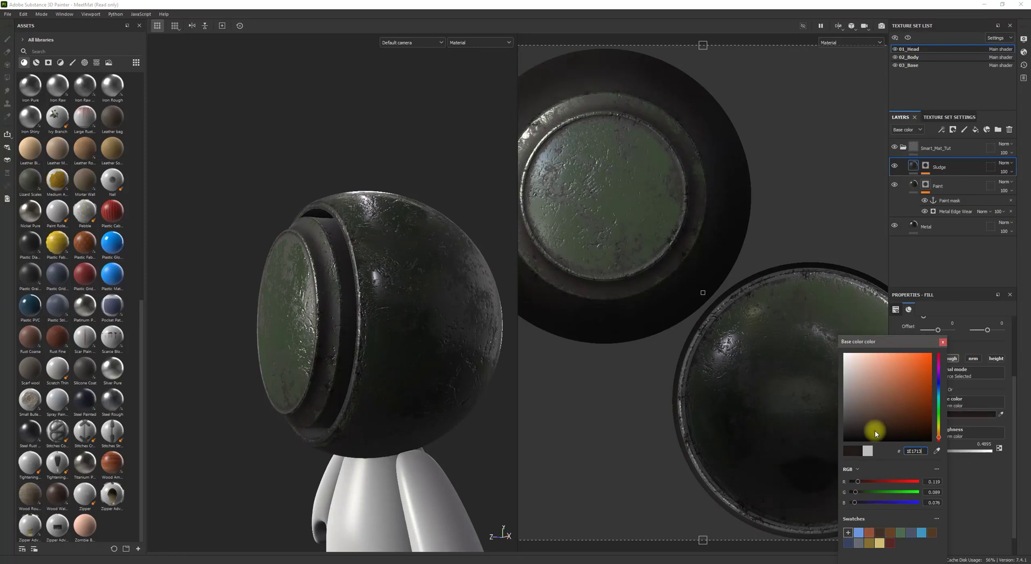
alt+drag(328, 323, 417, 333)
alt+right_drag(417, 334, 344, 371)
mouse_move(343, 371)
alt+mouse_down()
mouse_move(428, 385)
mouse_move(334, 384)
alt+mouse_up()
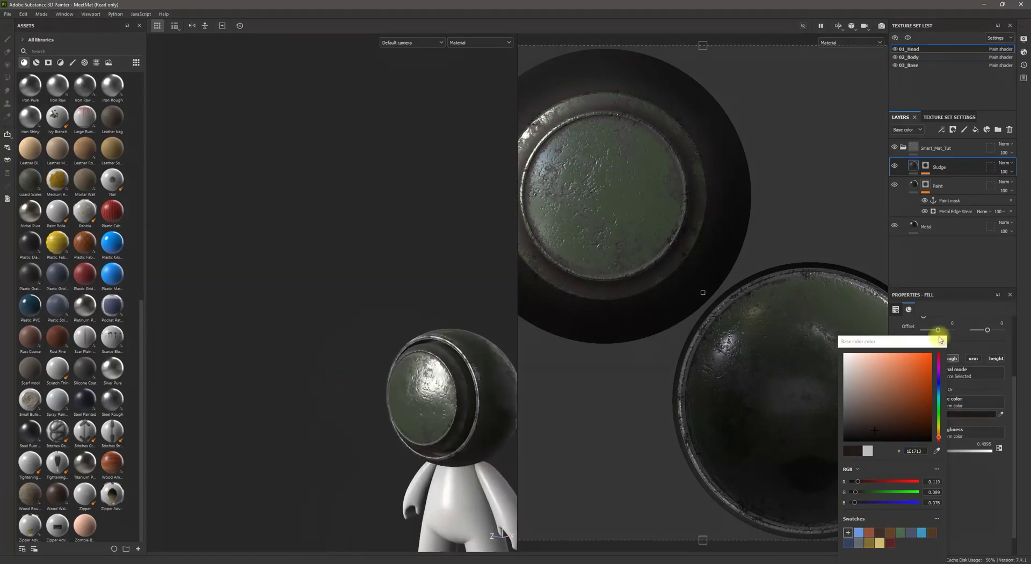
Set the Sludge layer's roughness to 1.
drag(943, 450, 991, 463)
alt+drag(355, 370, 430, 376)
alt+middle_drag(429, 376, 379, 295)
alt+right_drag(379, 295, 416, 303)
alt+drag(416, 304, 325, 309)
drag(988, 455, 1027, 454)
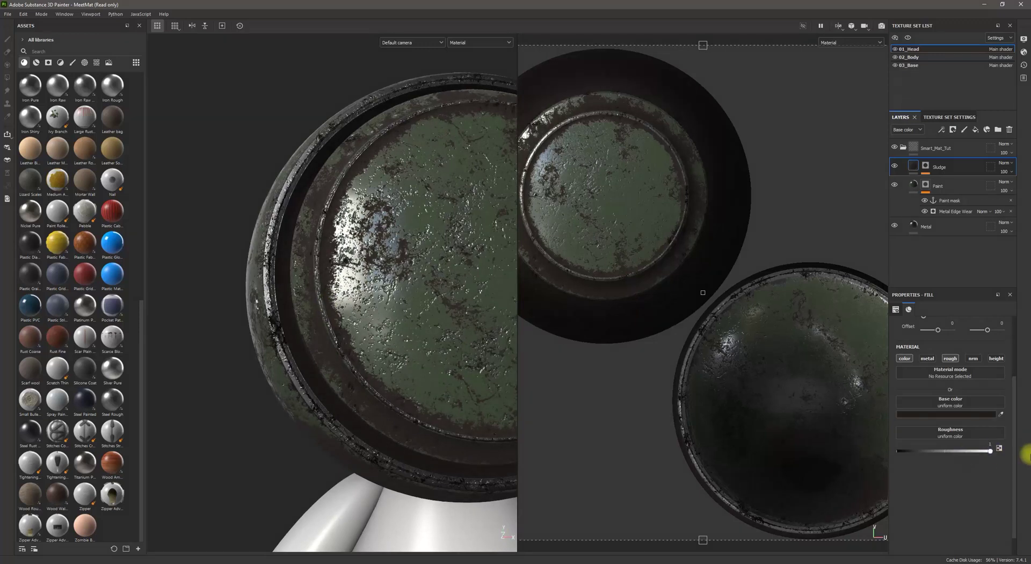
alt+right_drag(416, 311, 360, 317)
mouse_move(359, 317)
alt+mouse_down()
mouse_move(537, 321)
mouse_move(427, 294)
mouse_move(371, 296)
alt+mouse_up()
alt+middle_drag(540, 270, 614, 255)
alt+drag(484, 285, 389, 297)
alt+right_drag(389, 297, 344, 302)
Add a paint layer named Text between Paint and Metal and give it an anchor point.
click(957, 224)
click(964, 129)
double_click(936, 227)
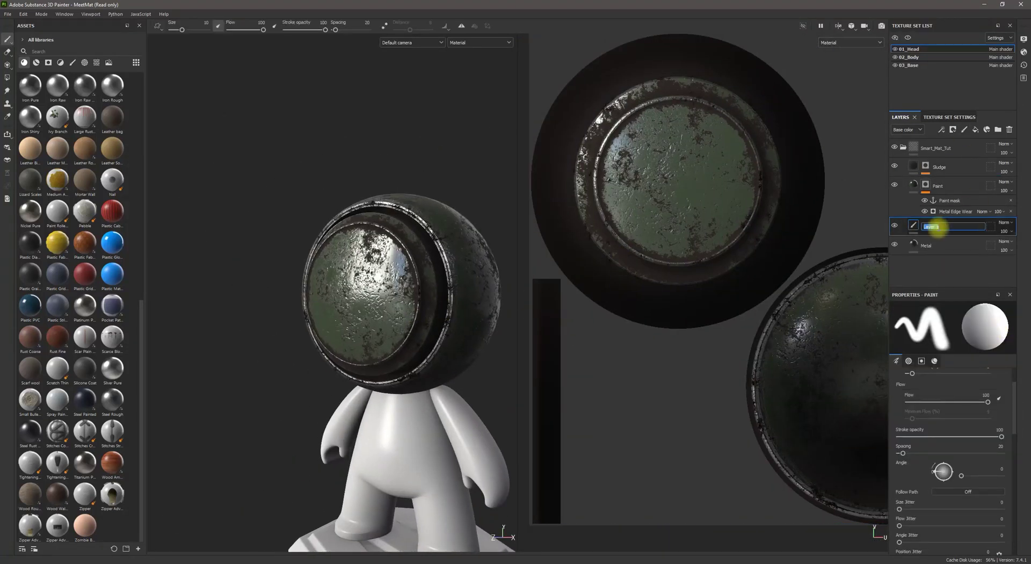
right_click(936, 224)
click(943, 251)
click(938, 228)
Search the brush alphas for "font" and load Font Black Ops One as the alpha.
scroll(982, 452, down, 6)
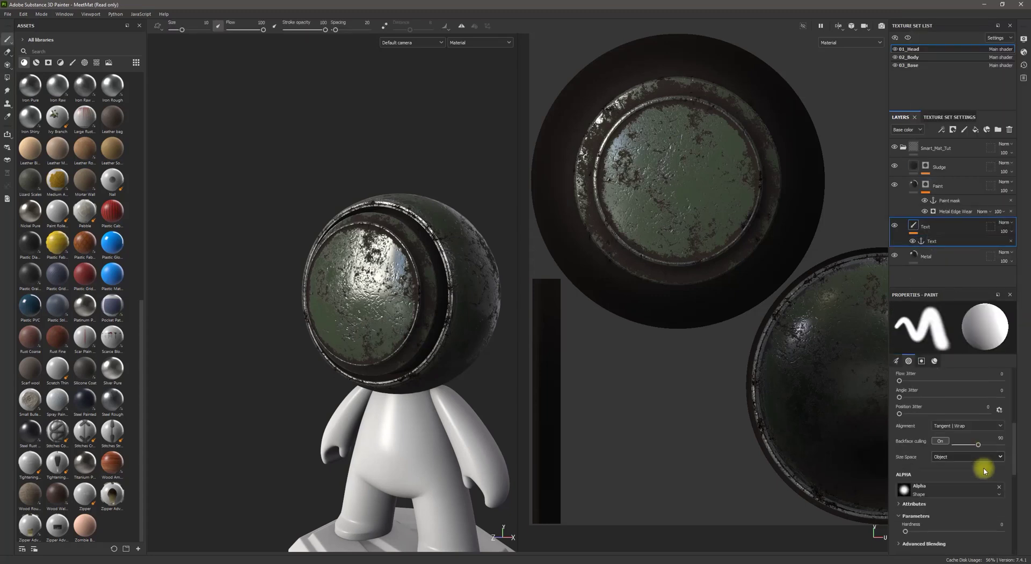
click(905, 418)
text(font)
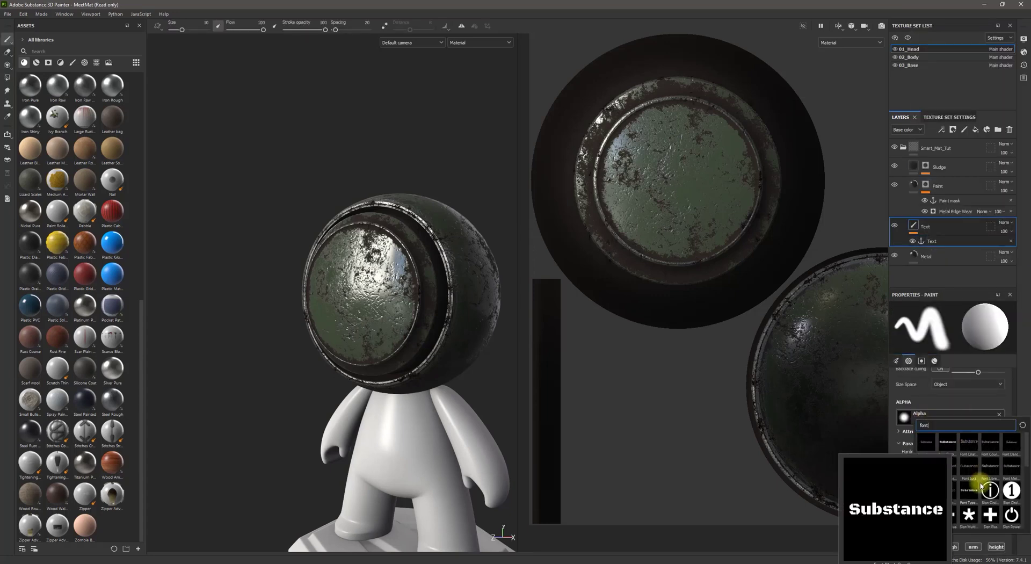
click(947, 443)
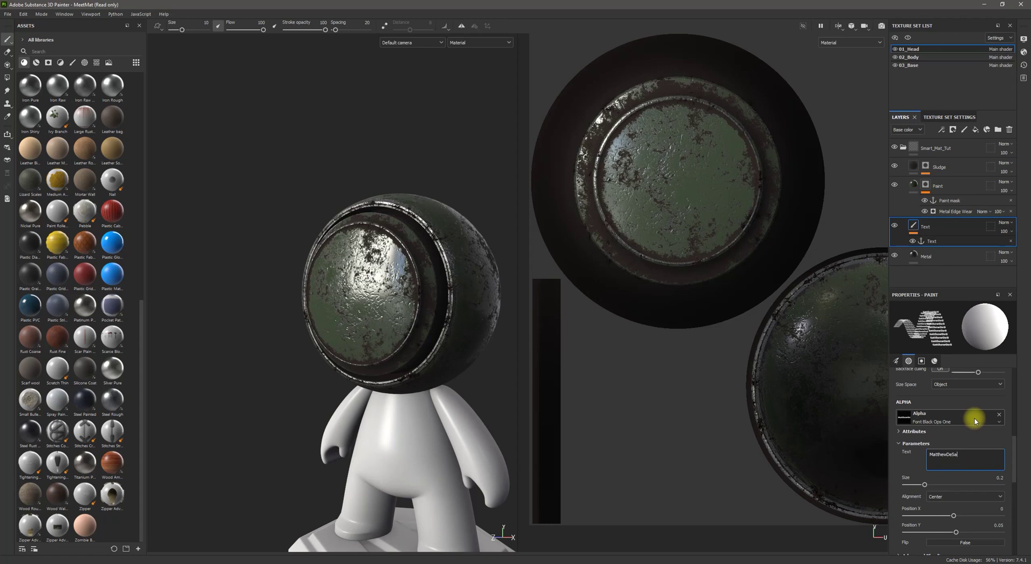
Enter the artist's handle as the alpha's text and set the text size to 0.12.
text(t)
scroll(421, 295, up, 3)
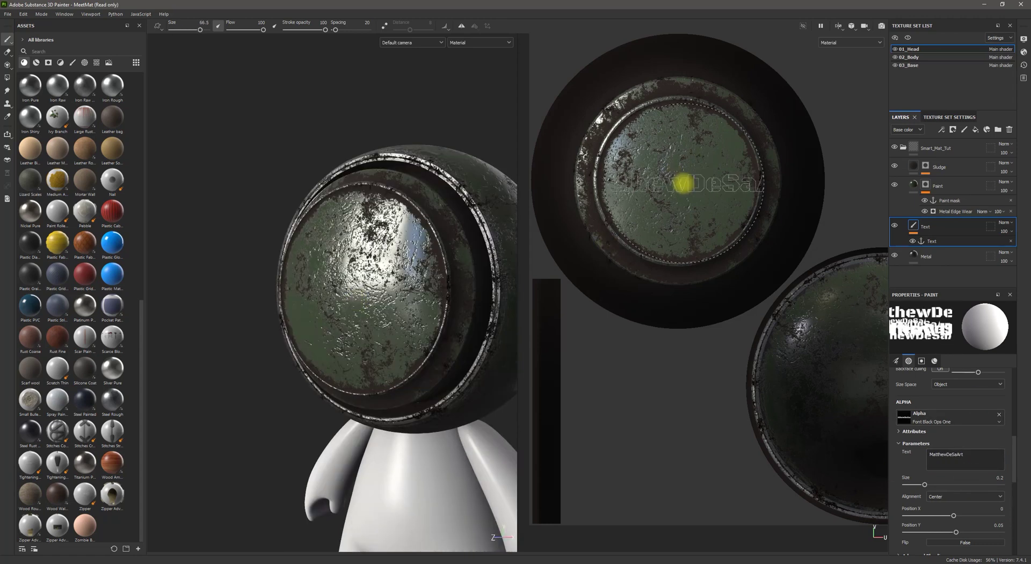
drag(925, 485, 917, 484)
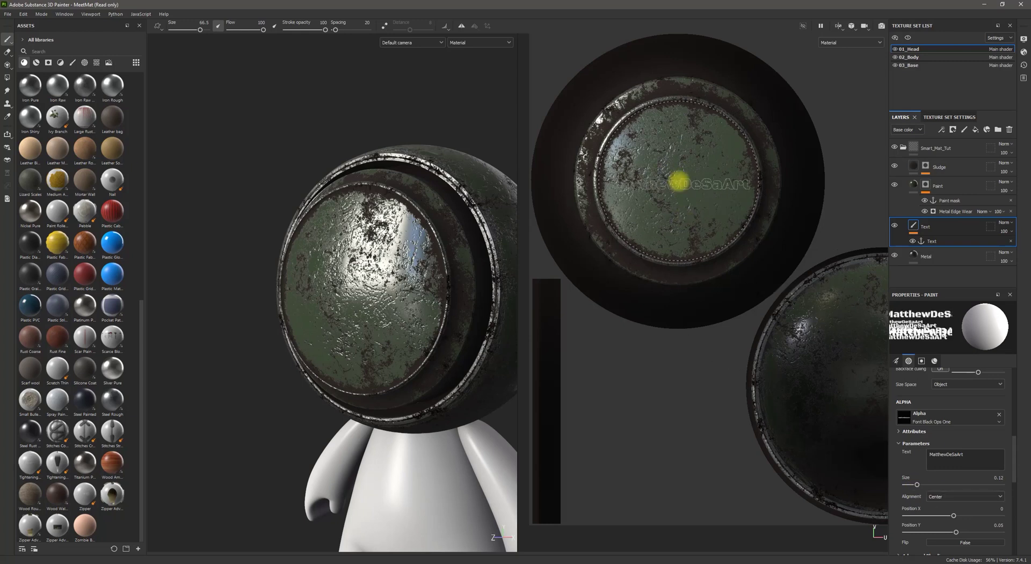
Restrict the brush material to the height channel by turning off color, metal, rough and nrm.
scroll(985, 474, down, 5)
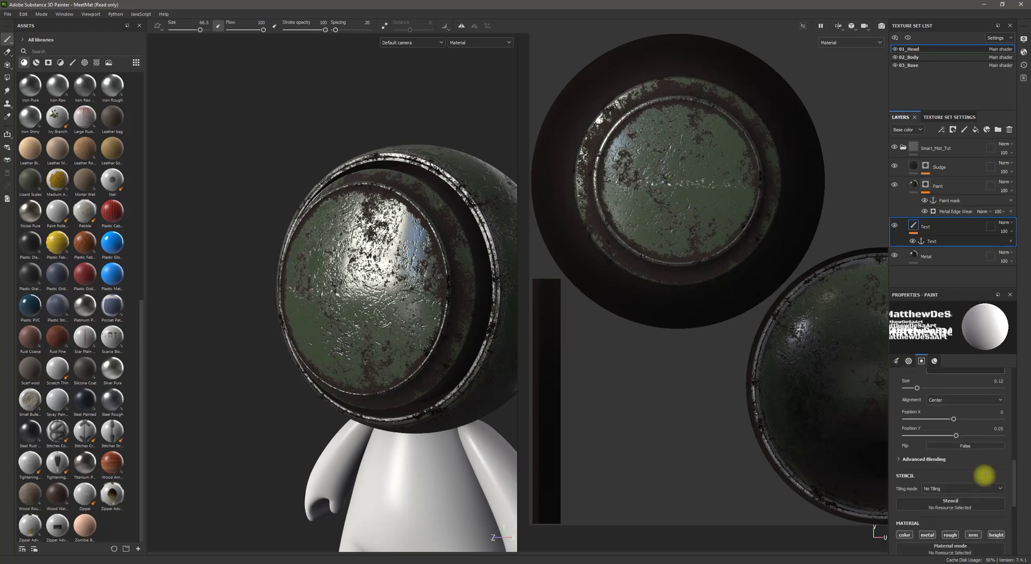
scroll(964, 499, down, 4)
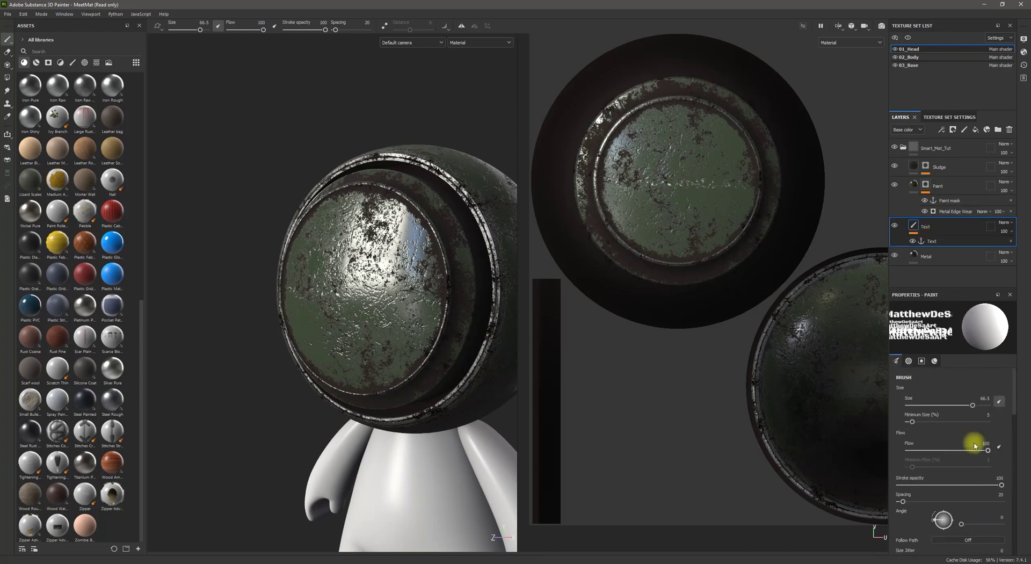
scroll(941, 499, down, 2)
scroll(944, 438, up, 2)
click(927, 446)
click(953, 445)
click(970, 446)
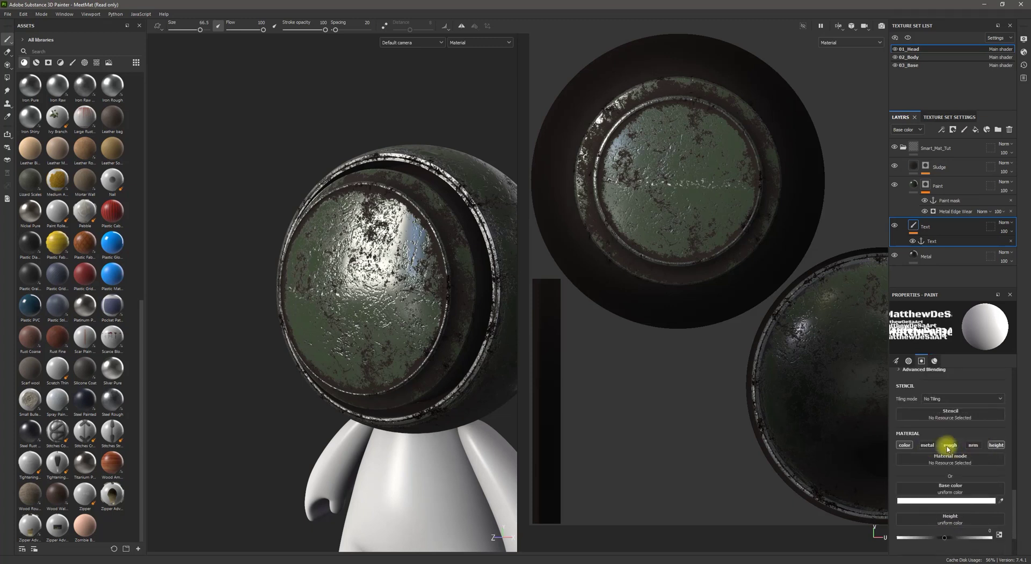
click(906, 445)
Set the brush height to 1, undo the earlier stamp, and stamp the text across the middle of the round face.
drag(963, 517, 991, 507)
key(ctrl+z)
click(681, 180)
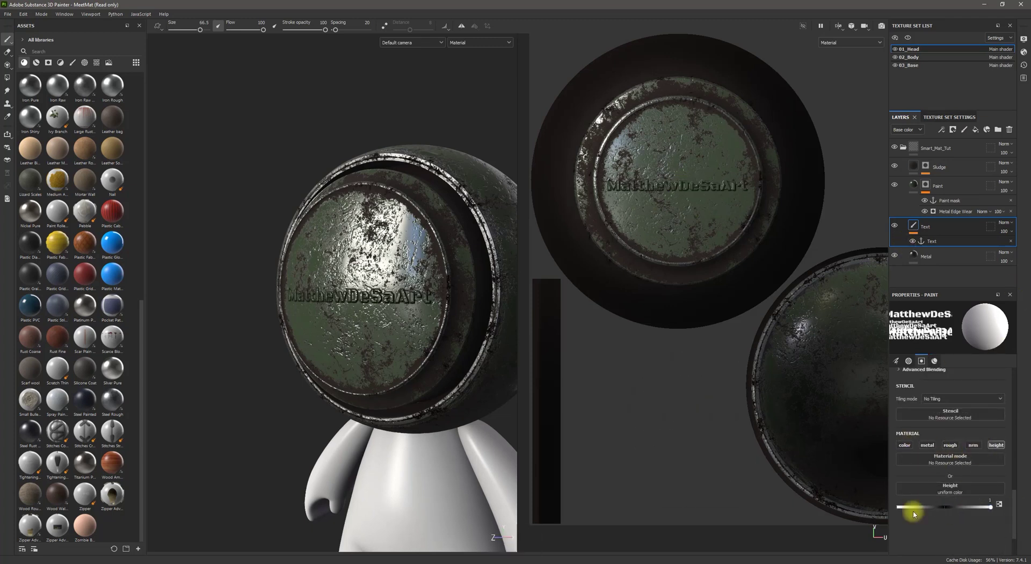
Assign the Text anchor point to the Micro Height input of Paint's Metal Edge Wear generator, referencing the Height channel.
click(961, 211)
click(900, 368)
scroll(961, 483, down, 3)
click(948, 531)
click(968, 417)
click(994, 427)
scroll(978, 492, down, 3)
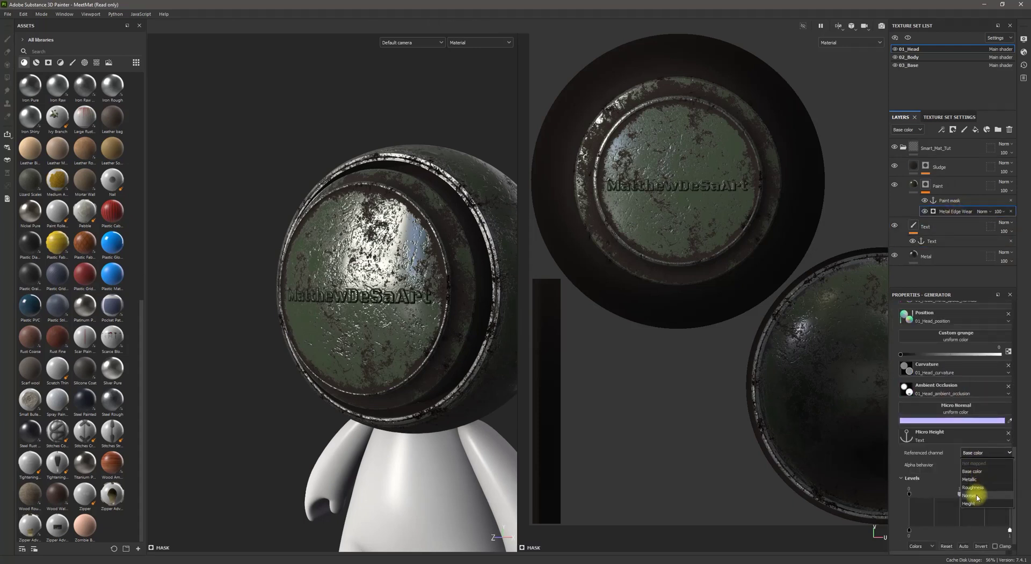
Enable Micro Height in the Metal Edge Wear generator and raise its curvature intensity and height details intensity to the maximum.
scroll(950, 434, up, 5)
click(977, 320)
scroll(427, 323, up, 5)
drag(975, 371, 1026, 371)
drag(918, 380, 1030, 383)
mouse_move(938, 397)
mouse_down()
mouse_move(954, 400)
mouse_move(937, 398)
mouse_up()
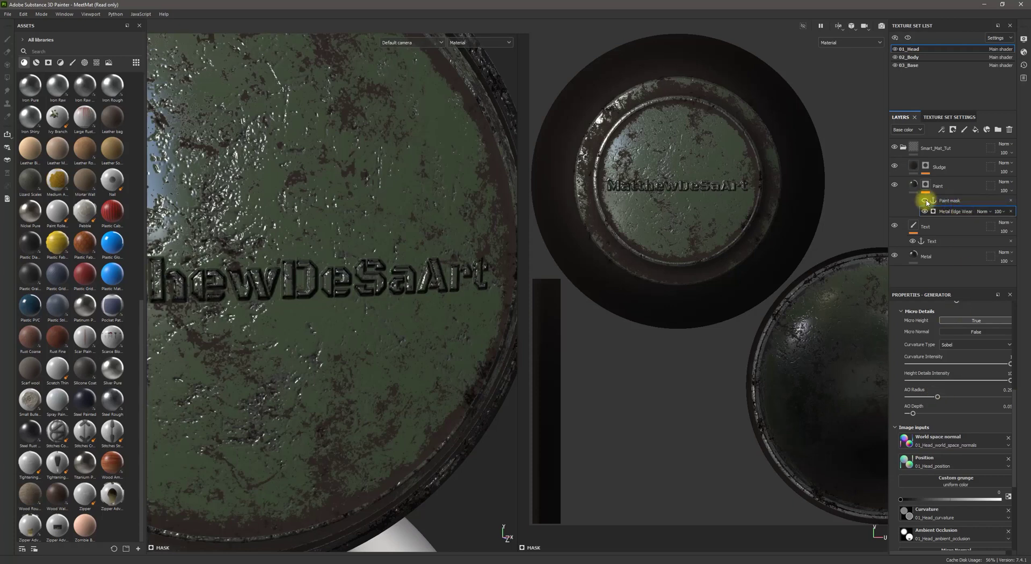
Fine-tune Metal Edge Wear's micro details with curvature intensity at about 0.9 and height details intensity at its maximum.
scroll(959, 361, down, 5)
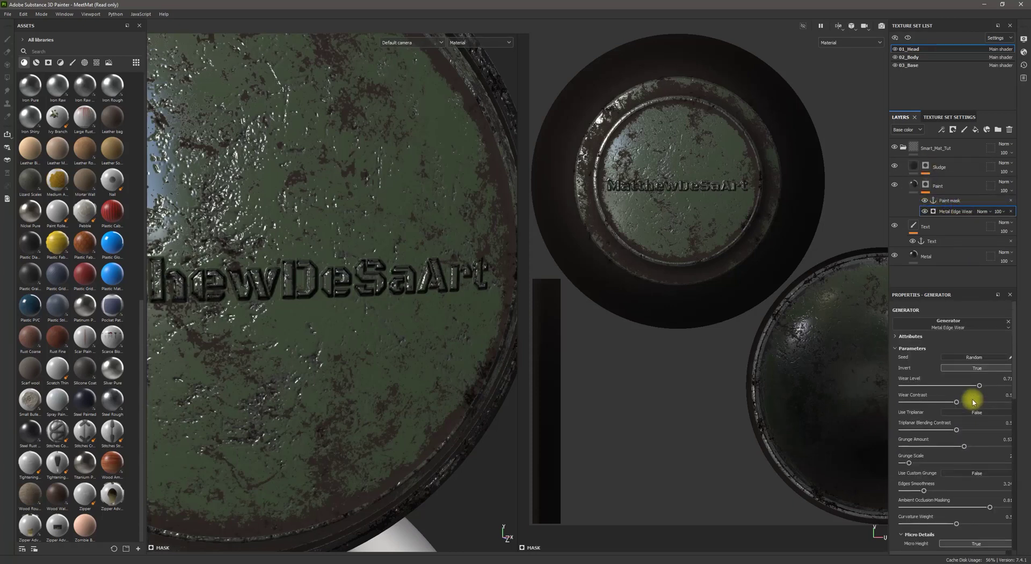
scroll(957, 470, down, 2)
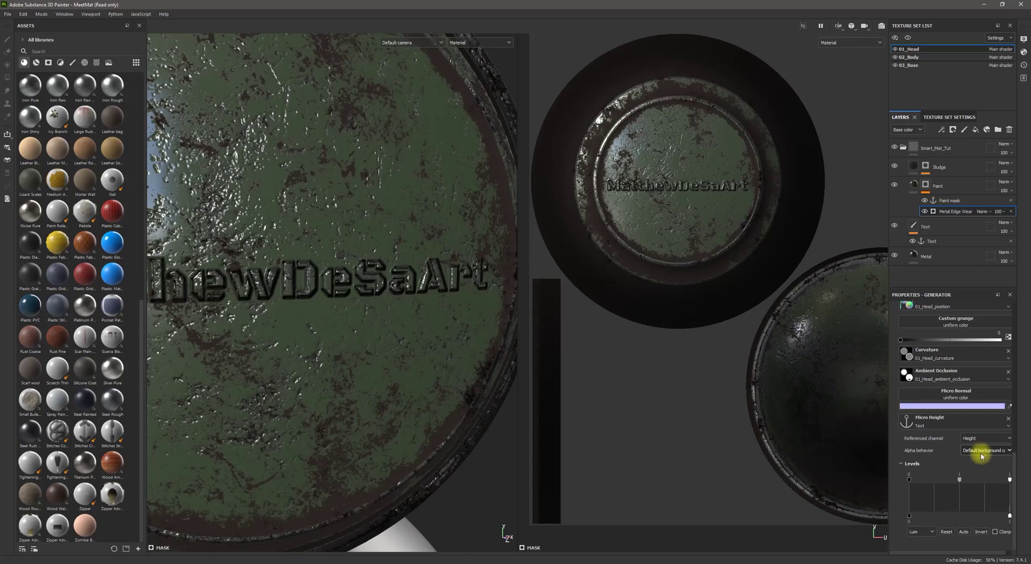
scroll(969, 483, up, 10)
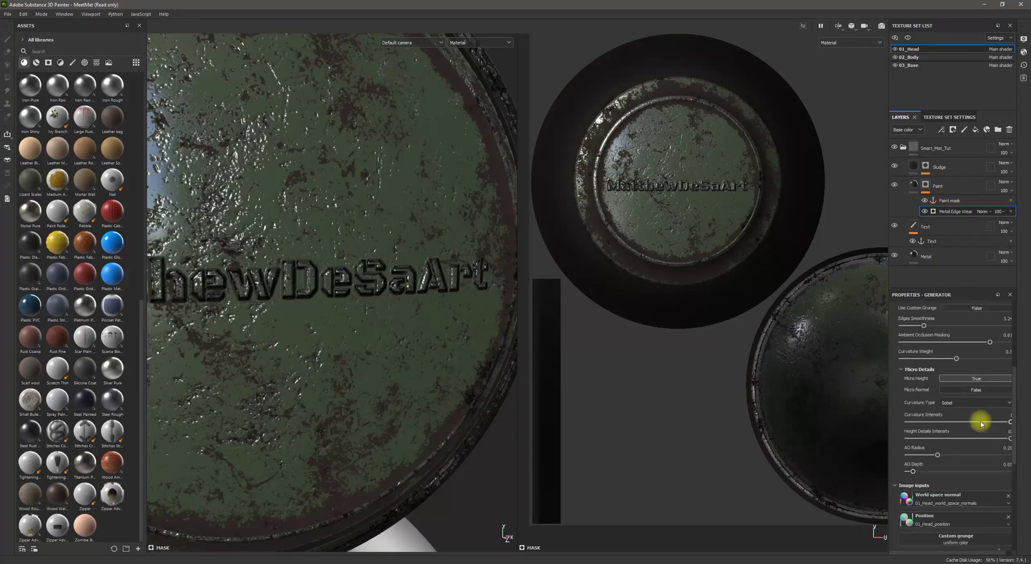
click(976, 393)
mouse_move(996, 424)
mouse_down()
mouse_move(884, 428)
mouse_move(1001, 428)
mouse_up()
scroll(230, 302, down, 4)
alt+drag(288, 300, 475, 318)
drag(1005, 438, 897, 437)
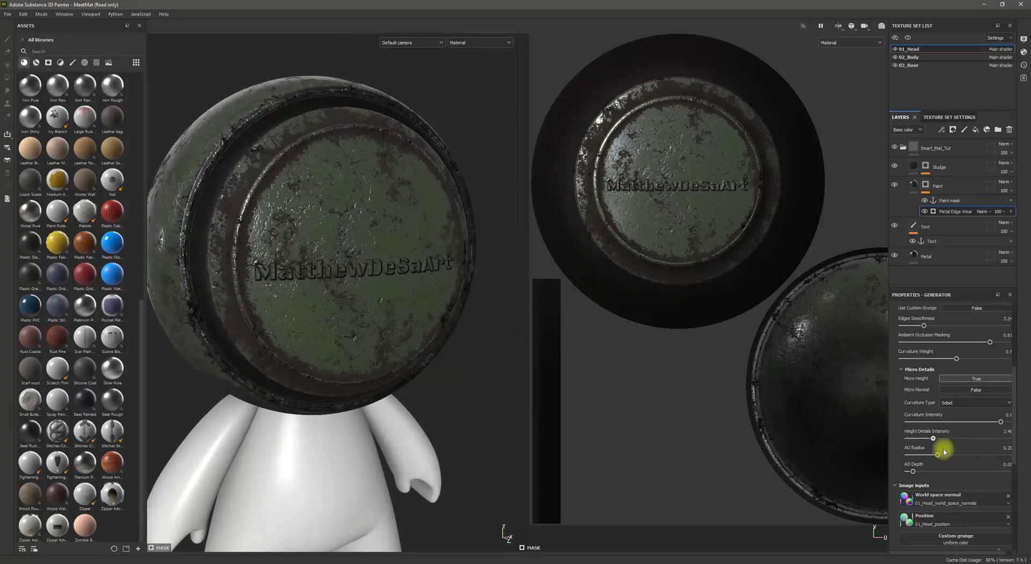
drag(1008, 458, 1012, 457)
scroll(426, 345, down, 5)
alt+drag(426, 346, 425, 390)
Assign the Text anchor point to the Micro Height input of Sludge's Dirt generator.
click(945, 164)
click(946, 182)
scroll(969, 456, down, 10)
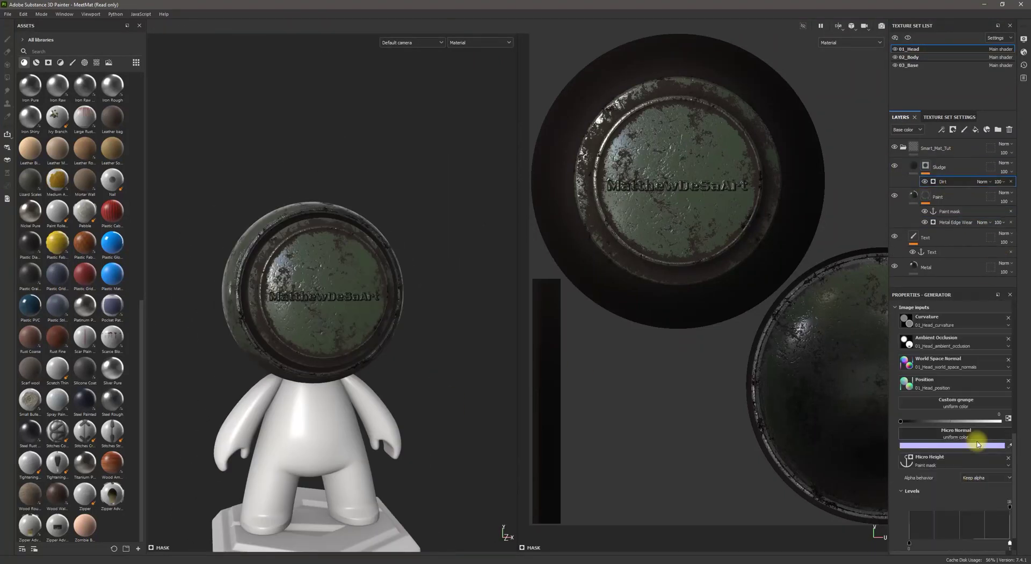
right_click(1001, 181)
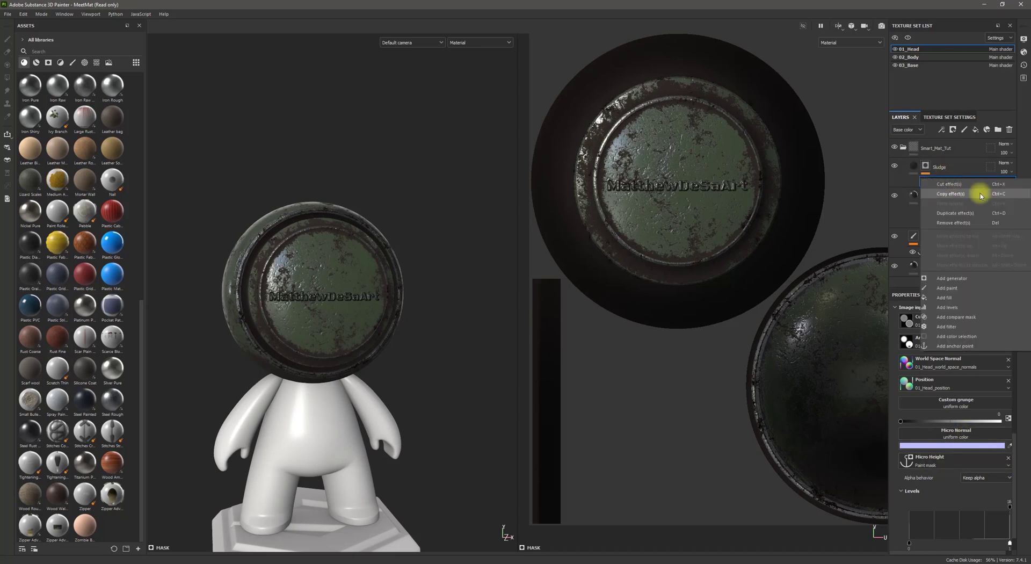
click(957, 499)
click(1008, 466)
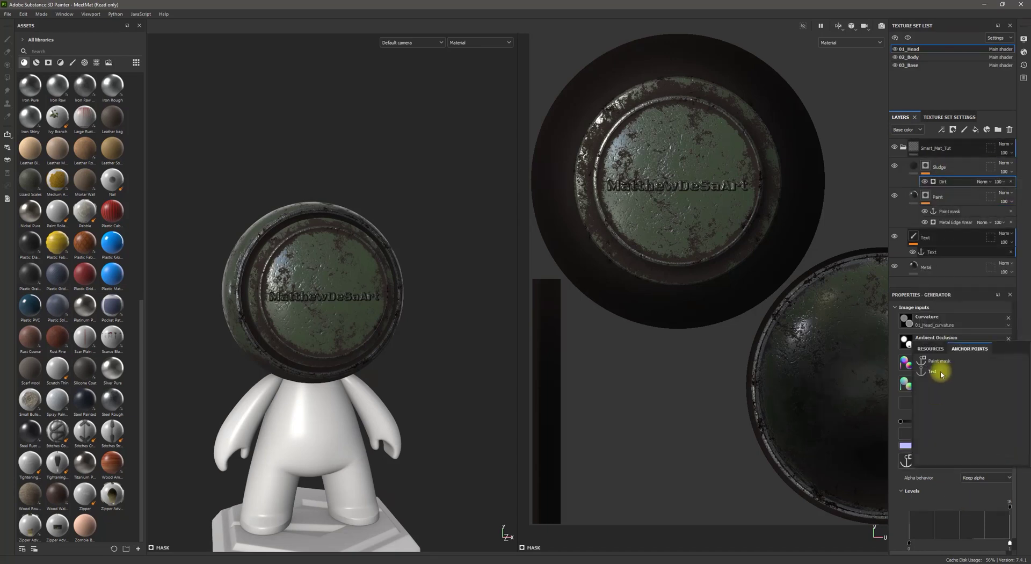
click(941, 370)
Set the Dirt generator's curvature type to Sobel and its curvature intensity to 1.
scroll(368, 346, up, 4)
scroll(967, 369, up, 3)
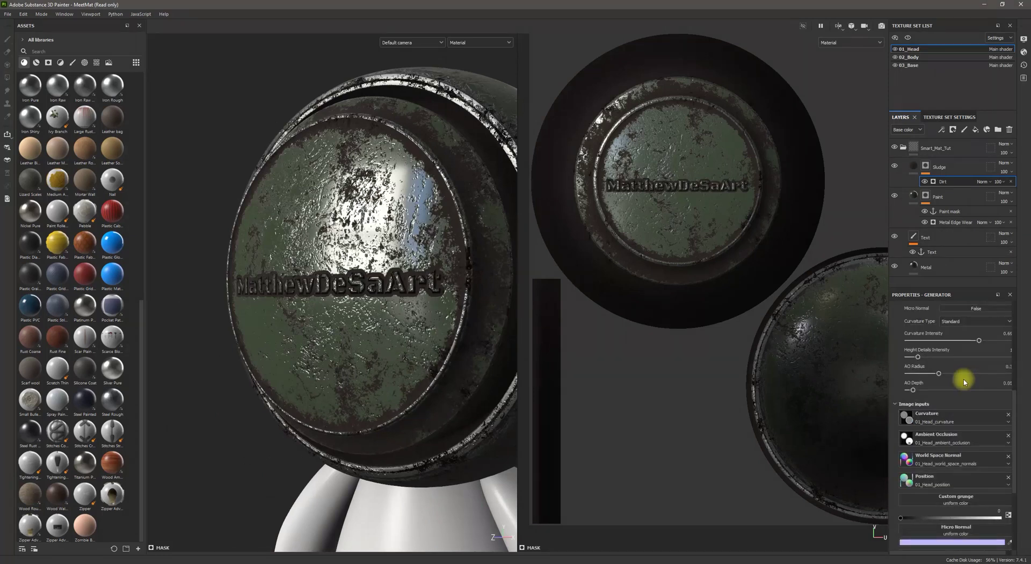
click(986, 321)
click(971, 339)
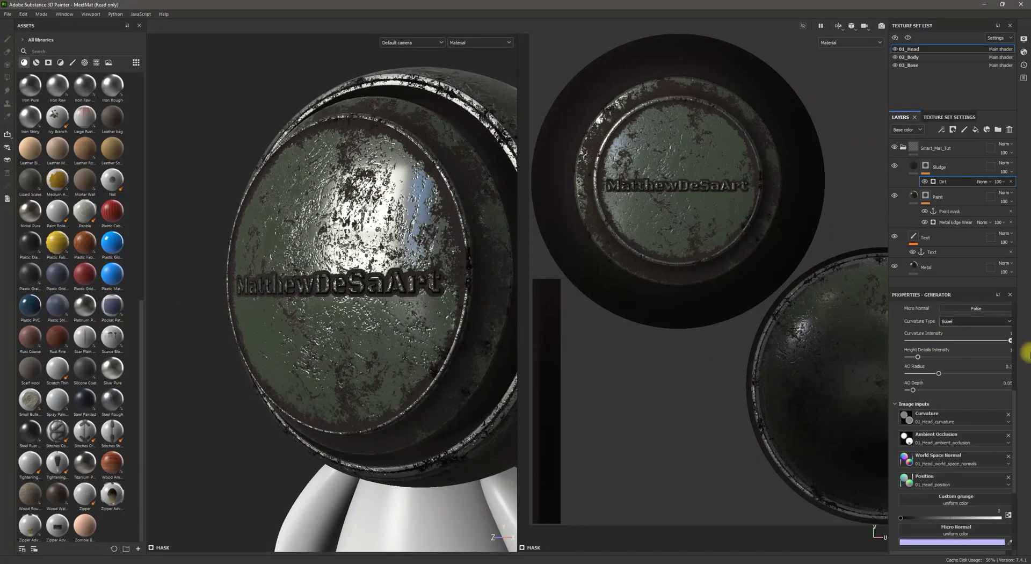
Set the Dirt generator's height details intensity to about 6.1, its AO radius to about 0.2 and its AO depth to the minimum.
scroll(971, 352, up, 2)
drag(919, 405, 930, 424)
drag(914, 439, 733, 438)
scroll(370, 343, up, 3)
mouse_move(371, 343)
alt+mouse_down()
mouse_move(437, 352)
mouse_move(430, 373)
mouse_move(472, 295)
mouse_move(442, 366)
mouse_move(226, 352)
alt+mouse_up()
scroll(437, 353, down, 6)
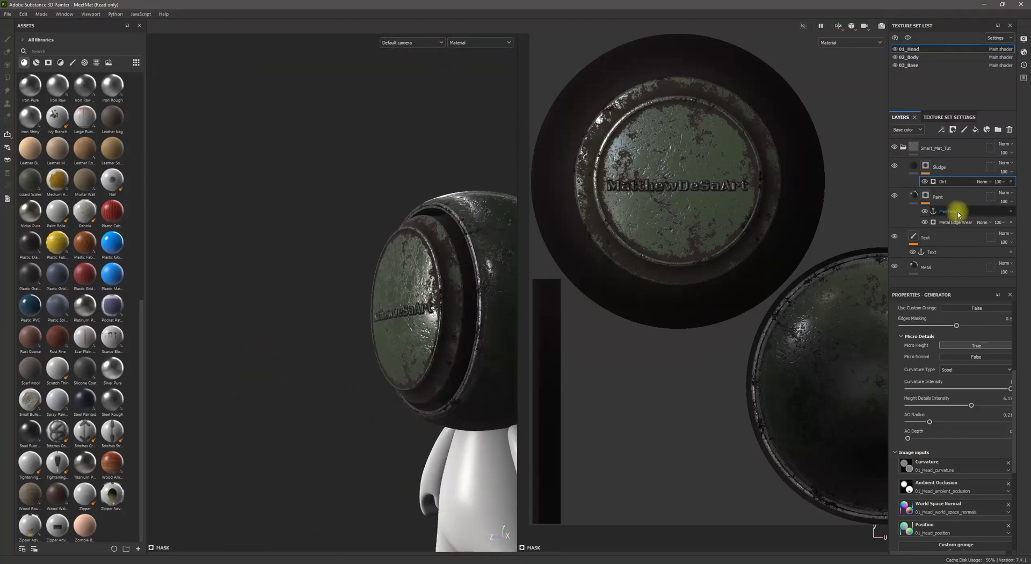
Lower the Metal Edge Wear generator's curvature weight slightly and raise its edges smoothness to about 11.1.
click(957, 222)
mouse_move(955, 360)
mouse_down()
mouse_move(1003, 356)
mouse_move(955, 362)
mouse_up()
drag(927, 326, 978, 346)
alt+drag(236, 309, 462, 322)
scroll(978, 368, up, 3)
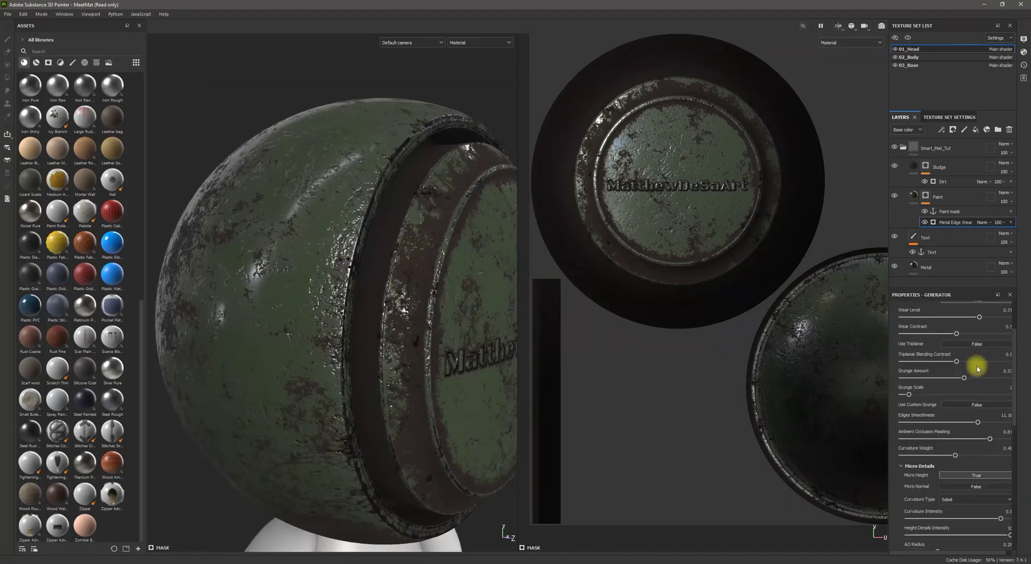
Set Metal Edge Wear's grunge amount to about 0.52, grunge scale to 5 and wear contrast to about 0.63, with triplanar enabled.
drag(974, 379, 935, 382)
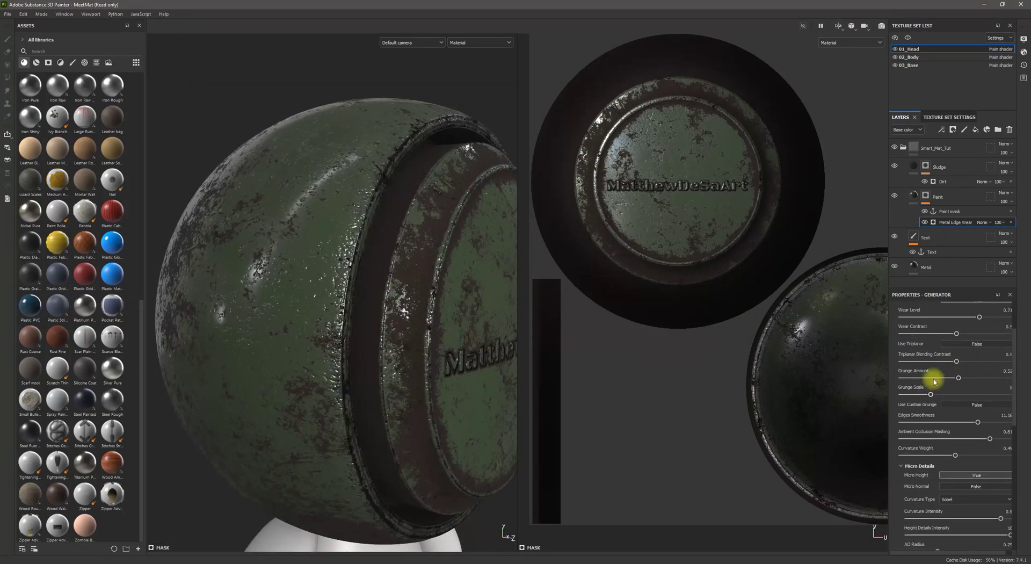
mouse_move(982, 319)
mouse_down()
mouse_move(1006, 317)
mouse_move(952, 331)
mouse_move(962, 337)
mouse_move(987, 319)
mouse_move(1009, 345)
mouse_move(886, 340)
mouse_move(970, 334)
mouse_up()
click(975, 343)
alt+drag(420, 363, 346, 385)
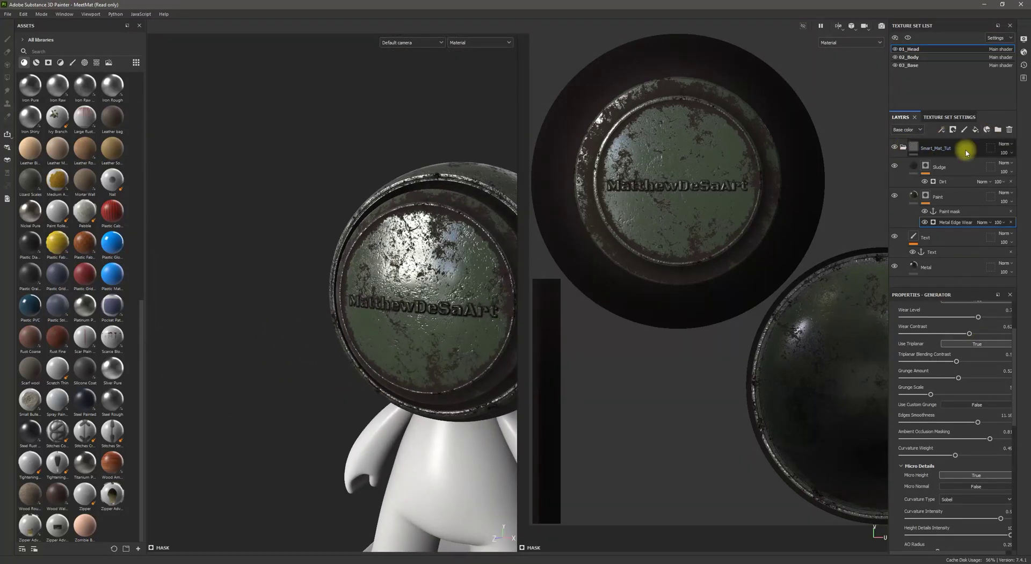
Collapse the Smart_Mat_Tut folder in the layer stack.
click(904, 148)
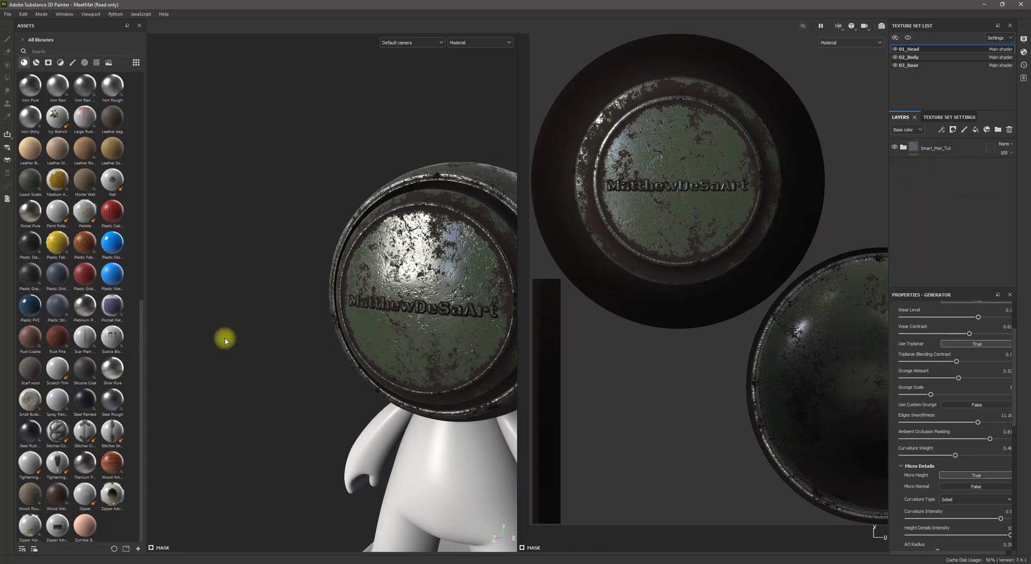
alt+drag(464, 367, 361, 326)
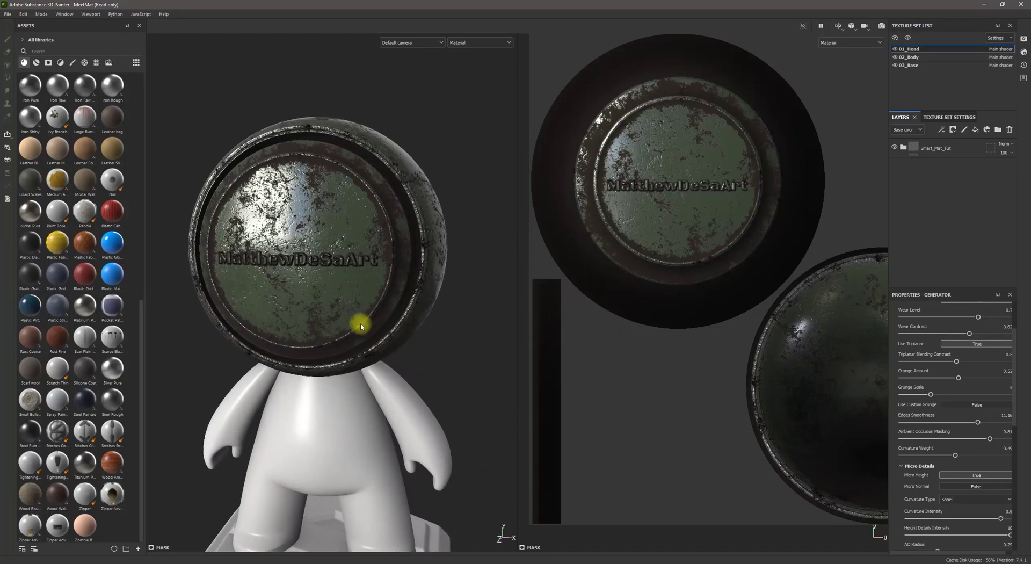
Copy the Smart_Mat_Tut folder from 01_Head into the 02_Body texture set, and clear the body's layers again.
scroll(360, 325, down, 5)
alt+middle_drag(365, 359, 356, 298)
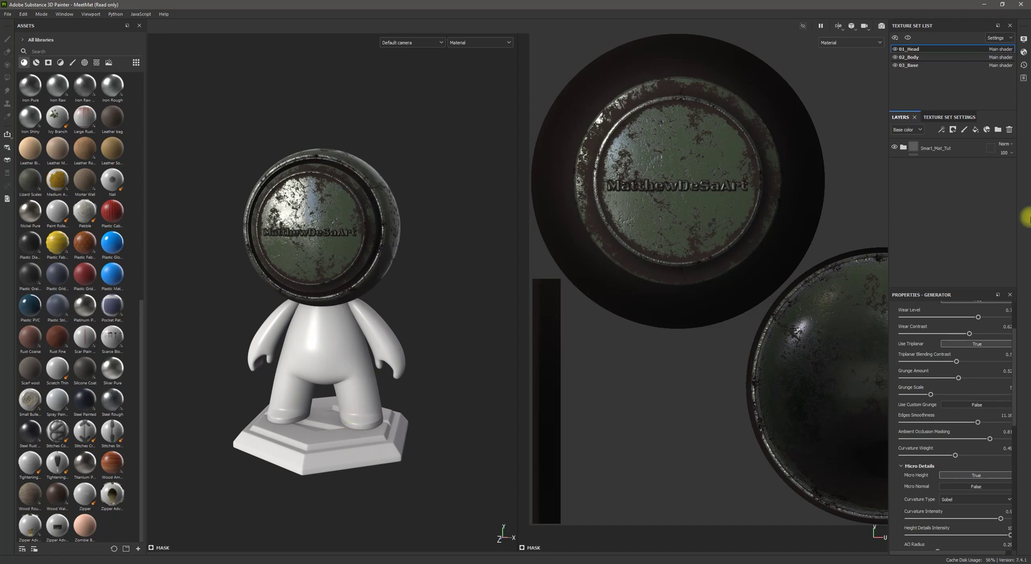
click(961, 150)
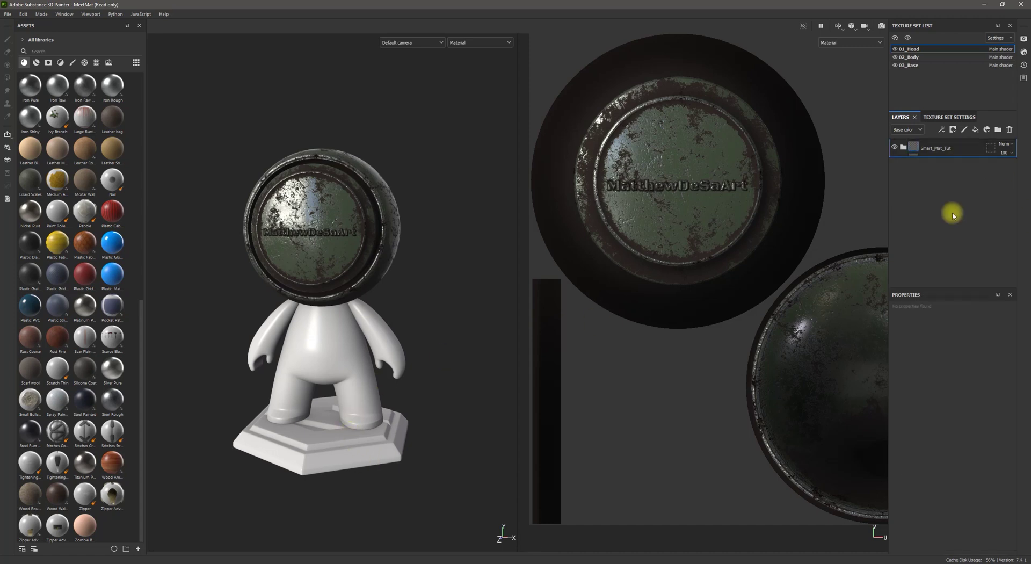
key(ctrl+c)
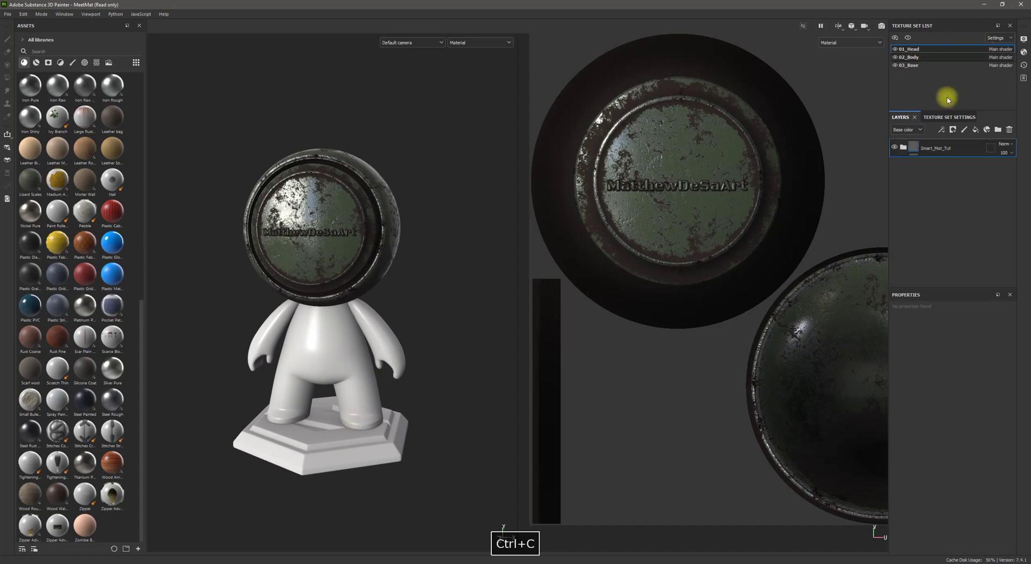
click(927, 58)
key(ctrl+v)
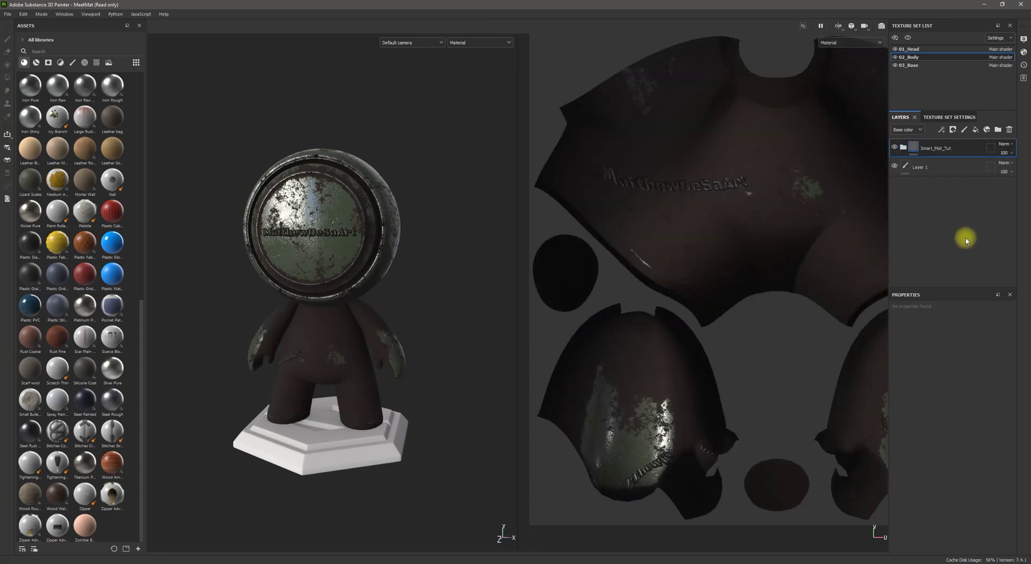
alt+drag(335, 303, 339, 352)
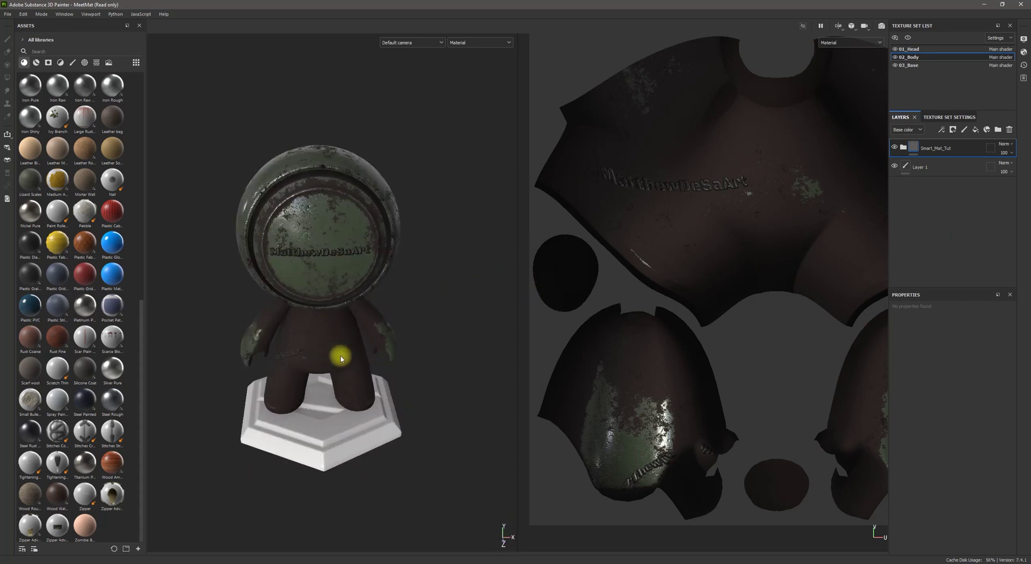
click(1010, 129)
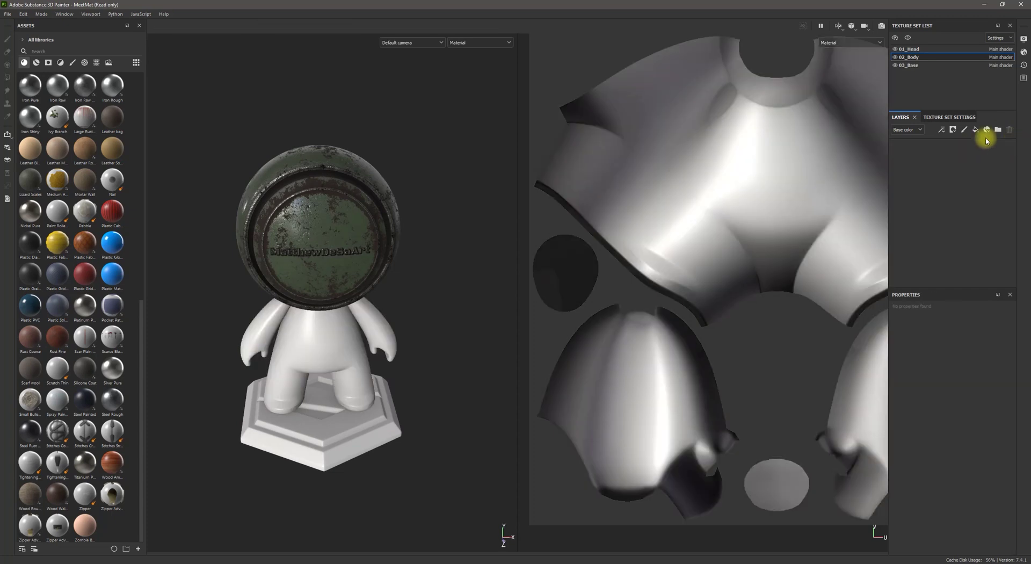
Create a smart material from the Smart_Mat_Tut folder in the 01_Head texture set.
click(913, 49)
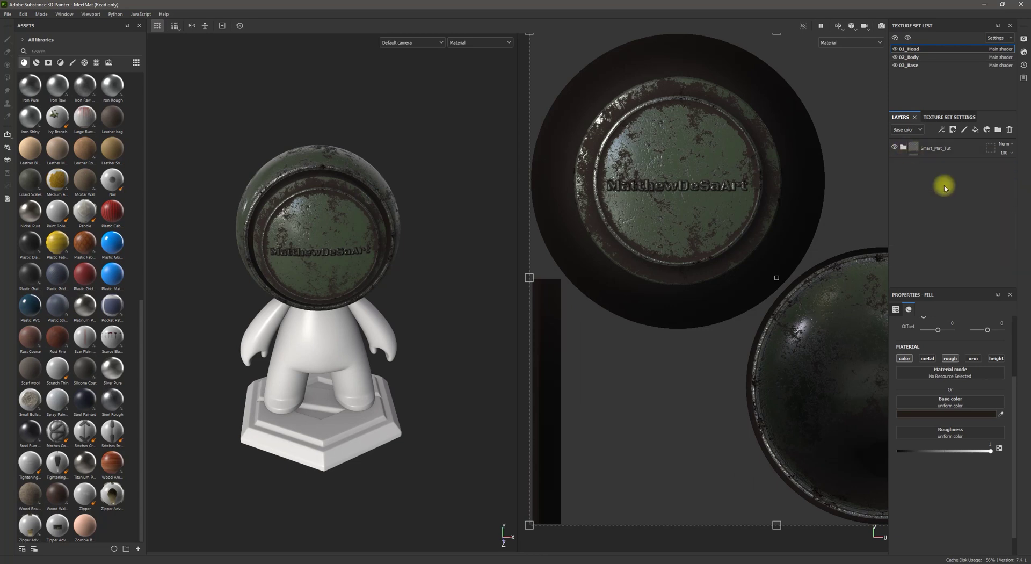
click(960, 152)
double_click(937, 148)
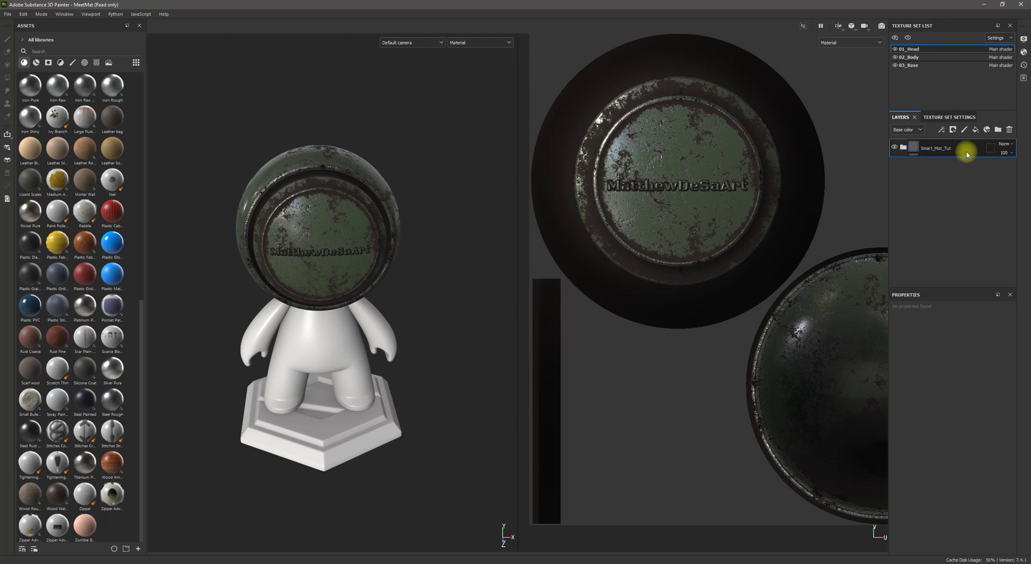
right_click(966, 154)
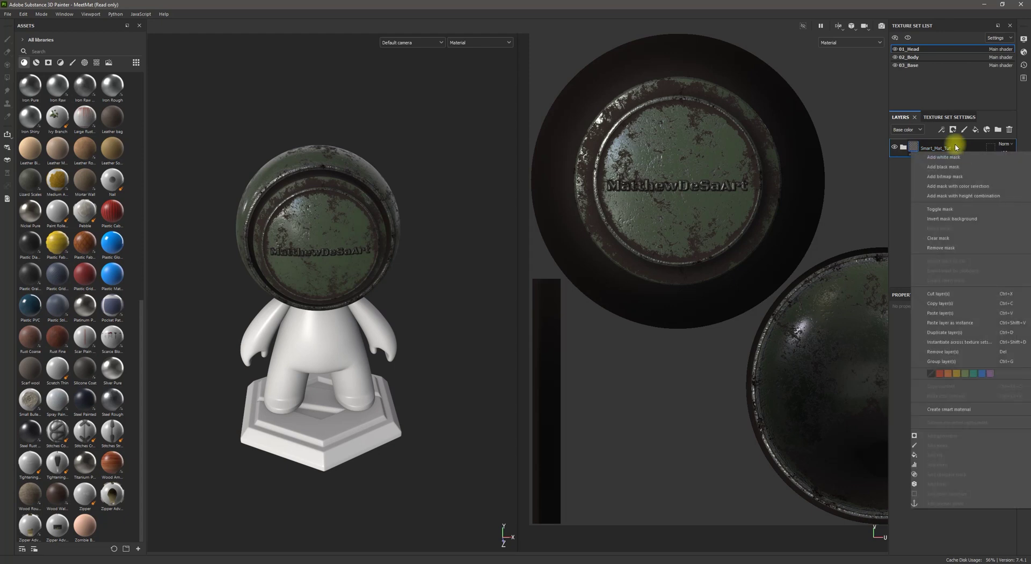
click(960, 411)
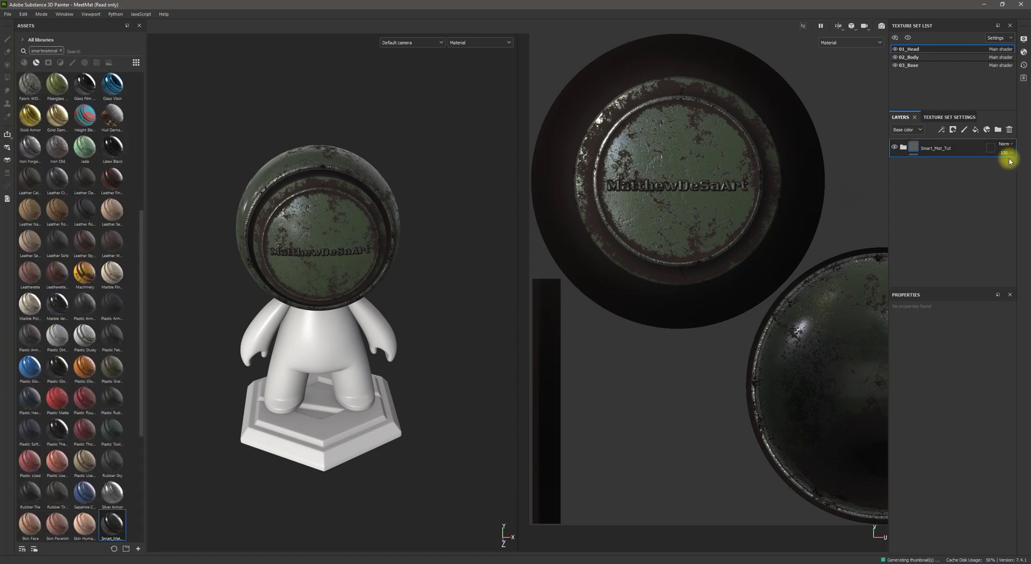
Apply the Smart_Mat_Tut smart material to the MeetMat's body and to its hexagonal base.
click(909, 57)
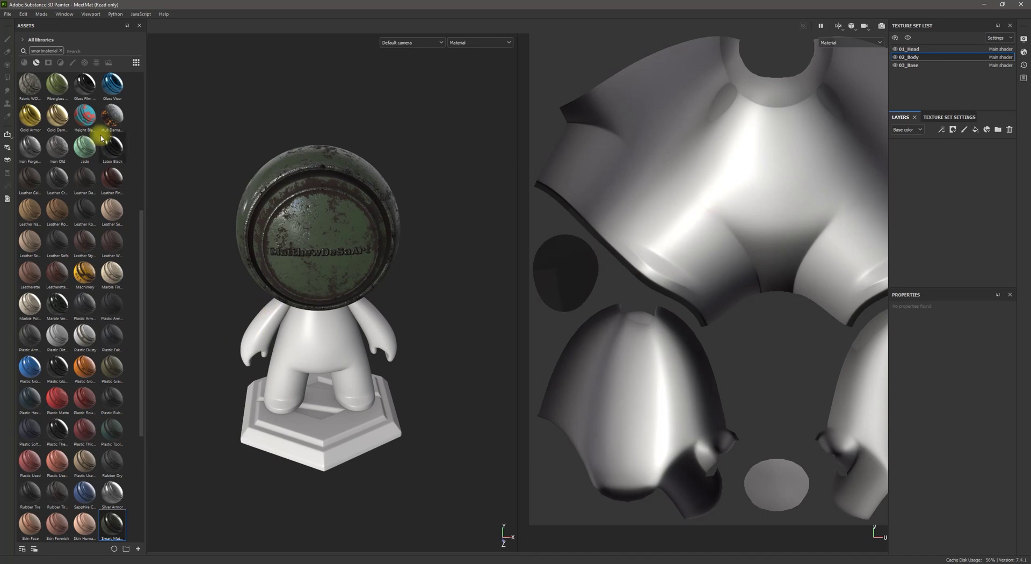
scroll(99, 131, up, 5)
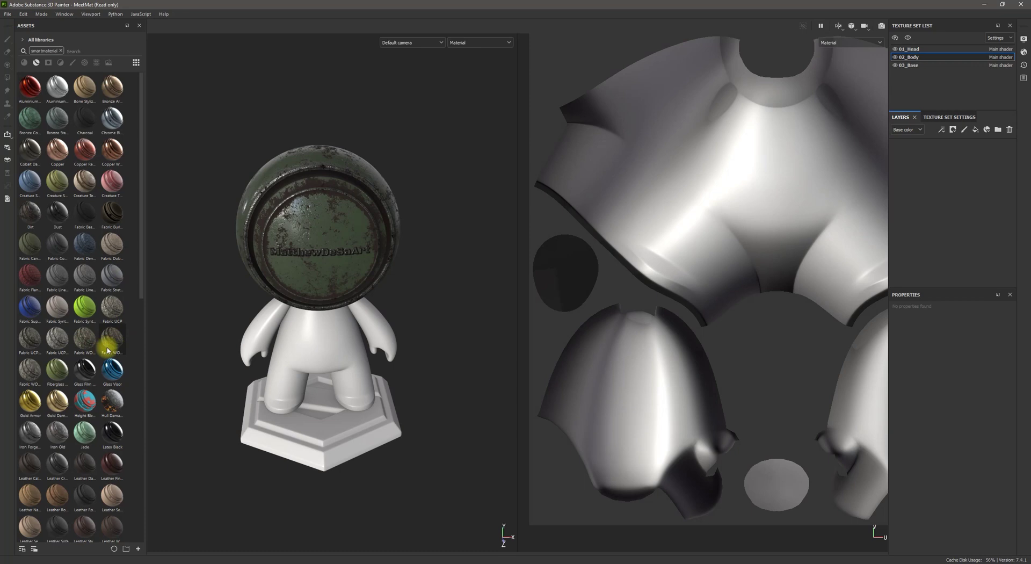
scroll(100, 349, down, 4)
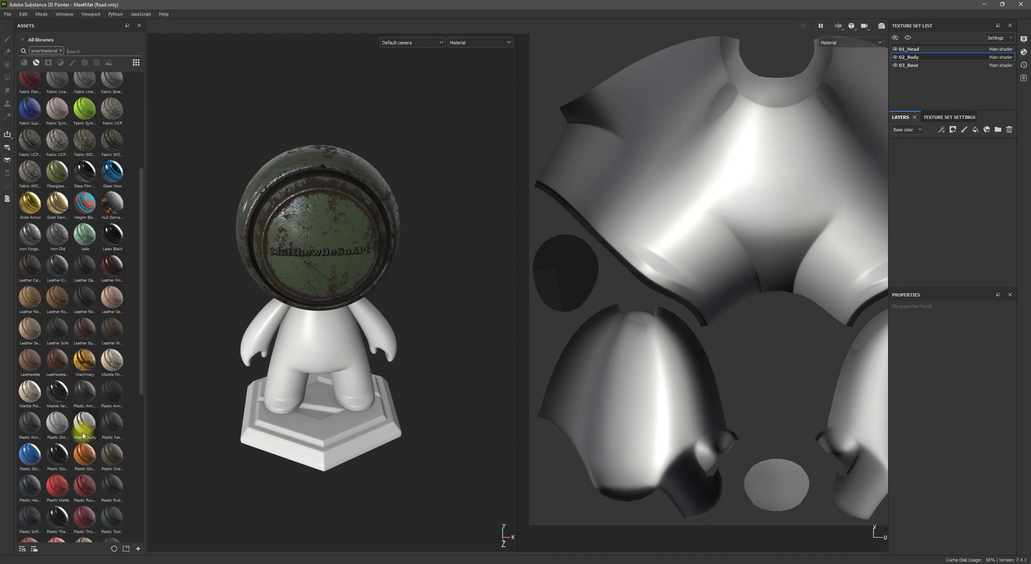
scroll(84, 436, down, 3)
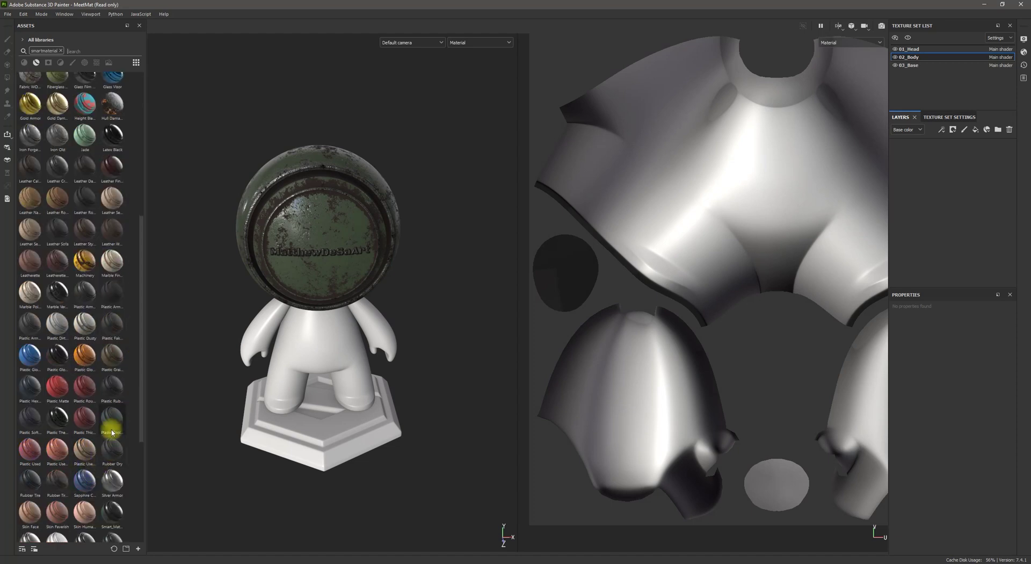
scroll(112, 433, down, 6)
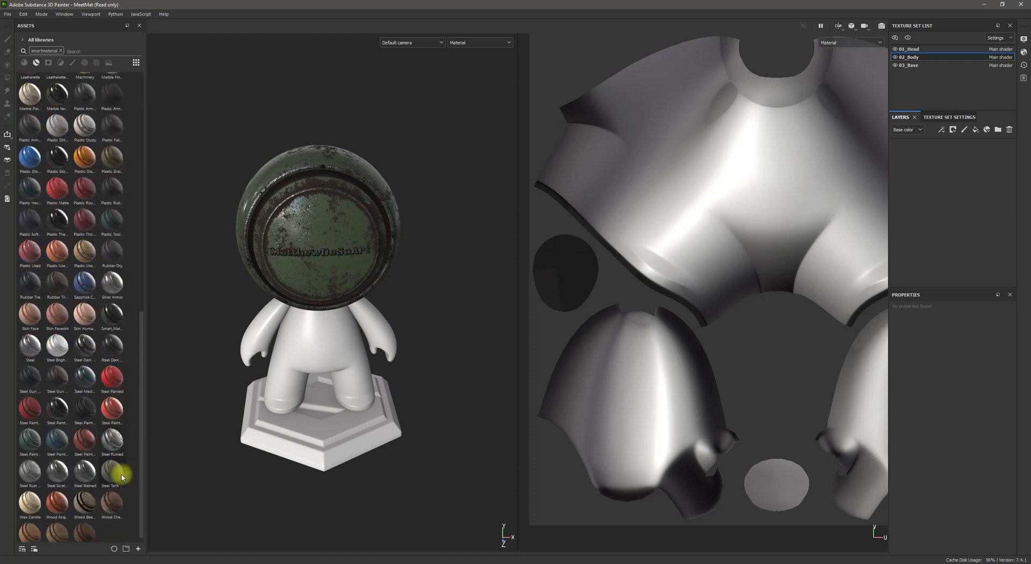
click(119, 324)
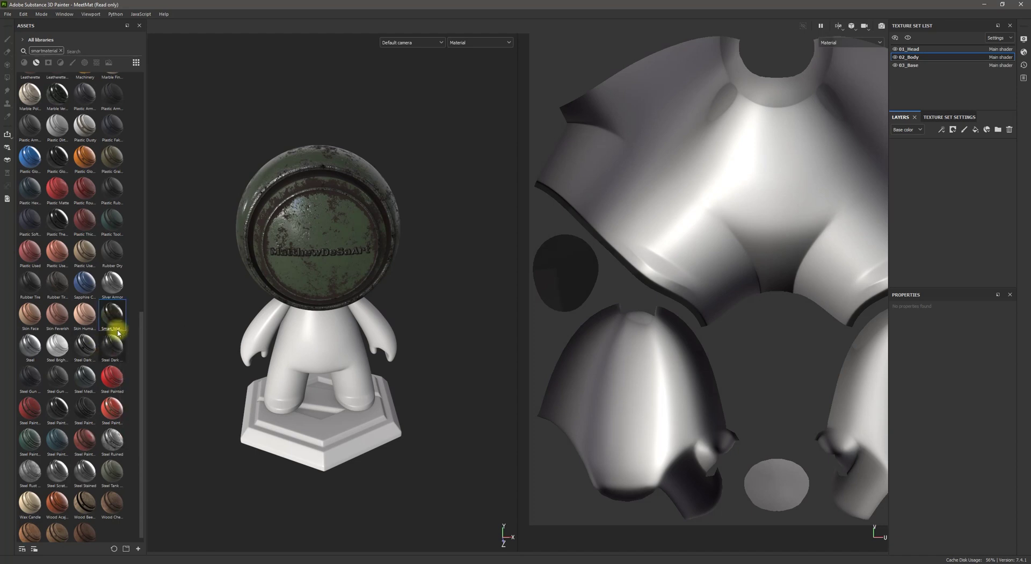
mouse_move(122, 320)
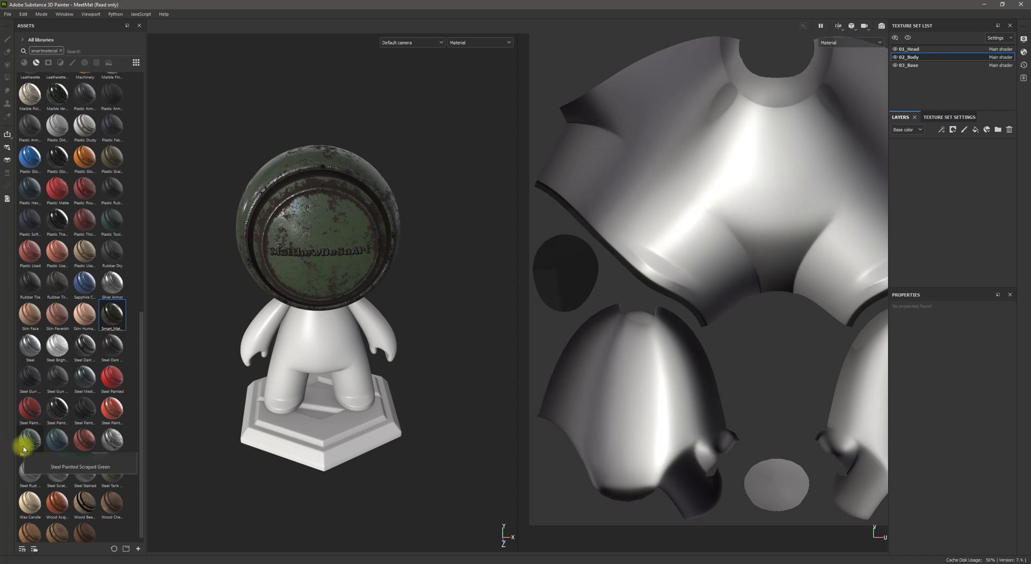
mouse_move(24, 449)
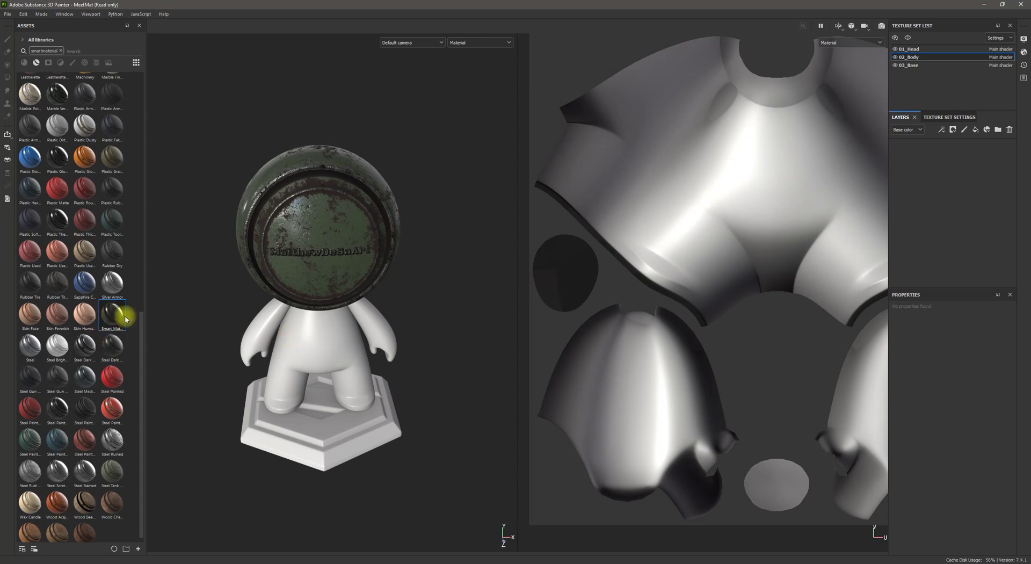
drag(121, 317, 346, 356)
drag(113, 321, 333, 449)
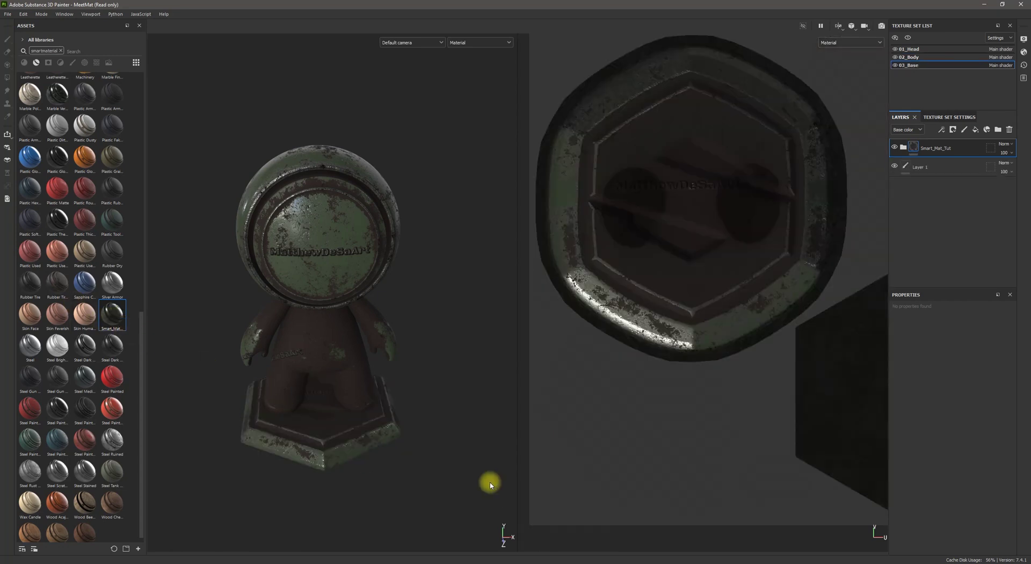
Examine how the smart material looks on the head, body and base from several angles.
alt+drag(355, 486, 243, 449)
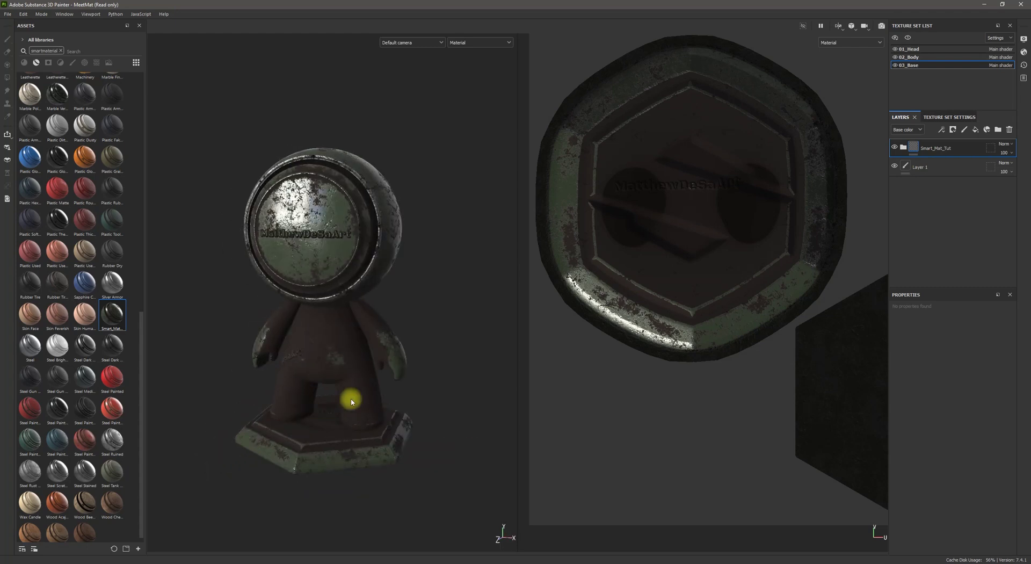
drag(399, 394, 374, 176)
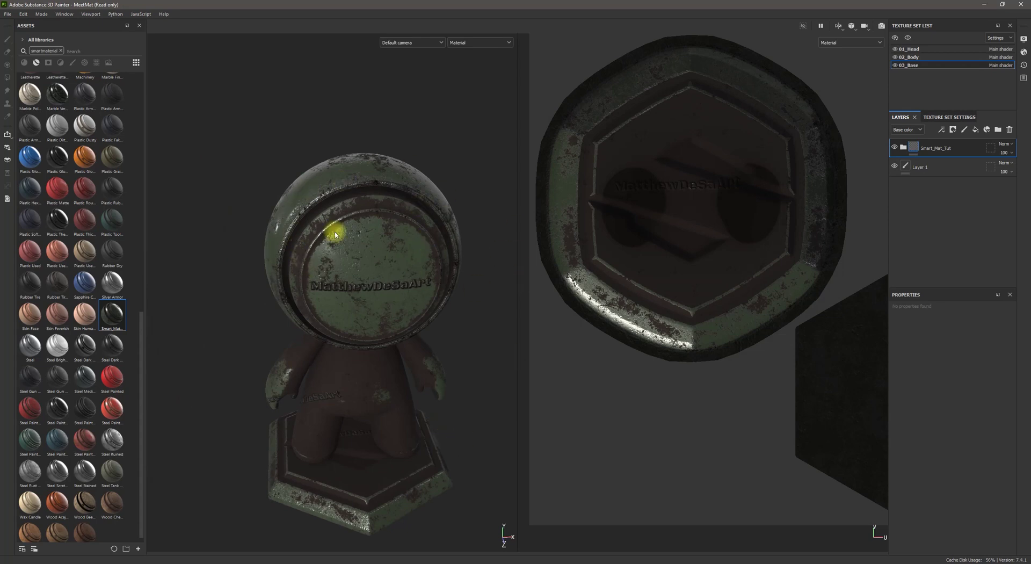
alt+drag(385, 280, 235, 286)
alt+drag(480, 482, 375, 393)
alt+middle_drag(375, 394, 462, 221)
alt+drag(463, 221, 268, 356)
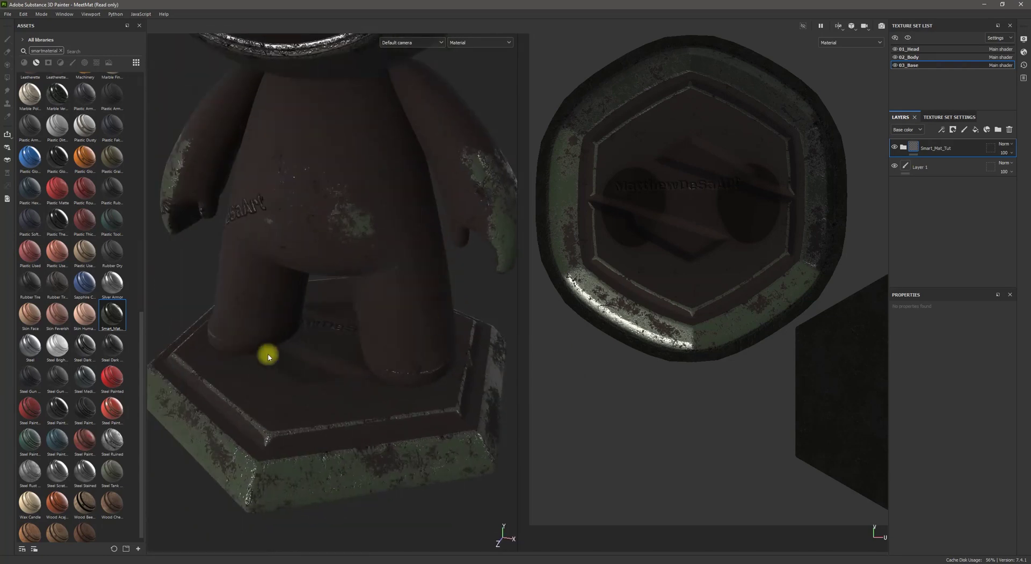
alt+drag(247, 410, 331, 394)
alt+middle_drag(308, 298, 493, 360)
alt+drag(438, 350, 393, 308)
alt+middle_drag(441, 278, 420, 424)
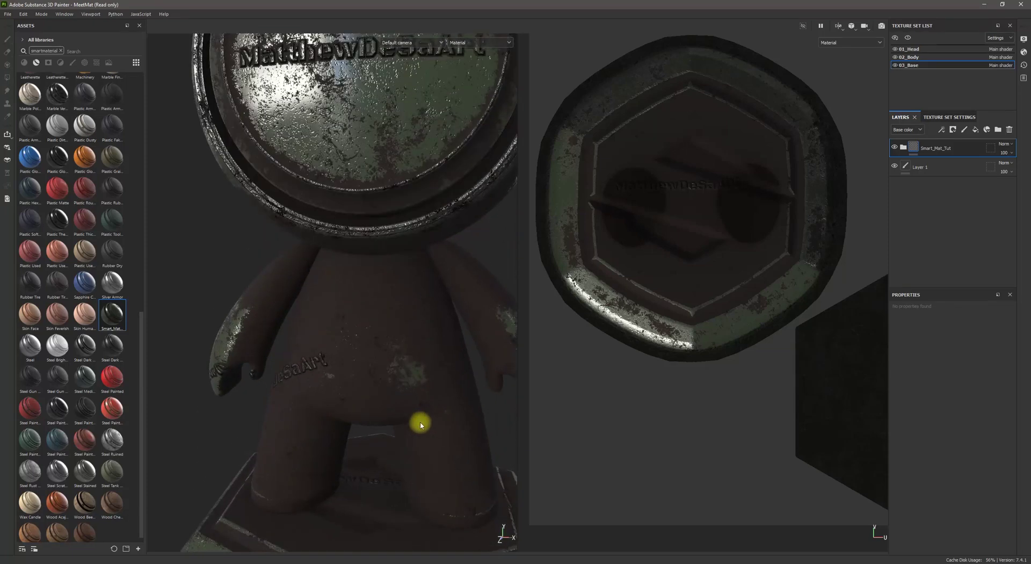
scroll(423, 352, down, 3)
alt+drag(410, 356, 428, 336)
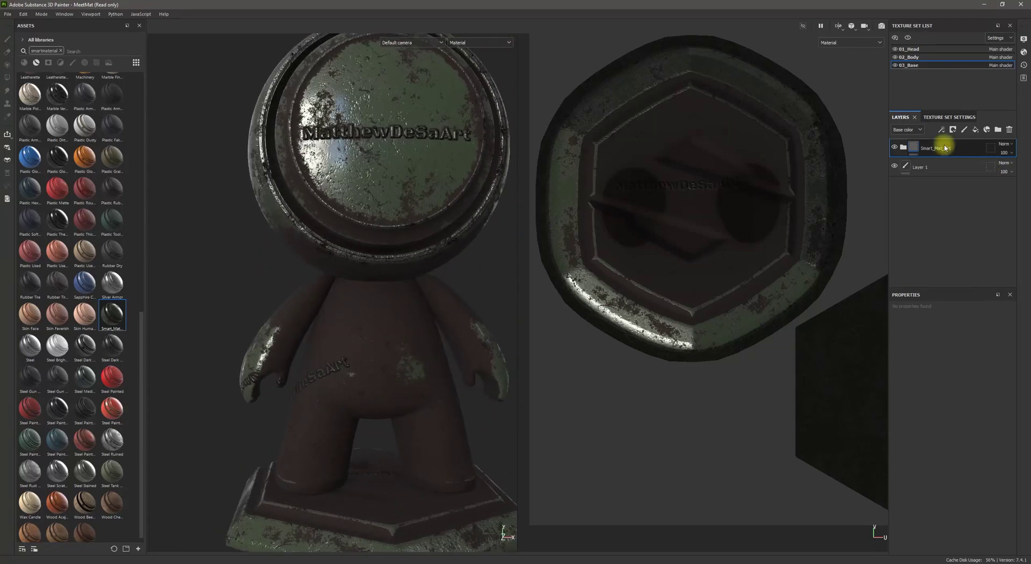
In 02_Body, open the Sludge mask's Dirt generator and set its dirt level to about 0.72 and dirt contrast to about 0.4.
click(948, 57)
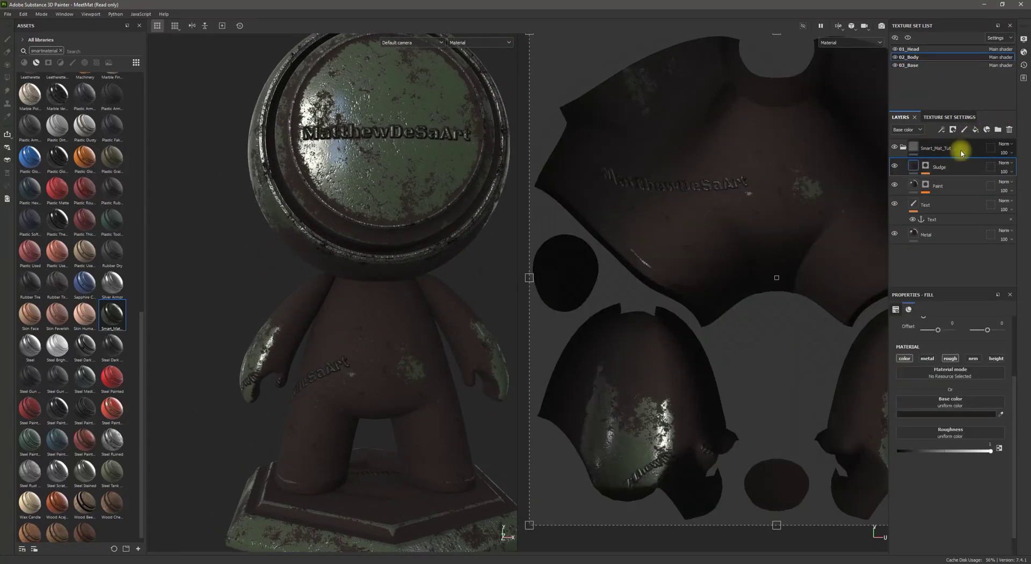
right_click(929, 178)
click(943, 185)
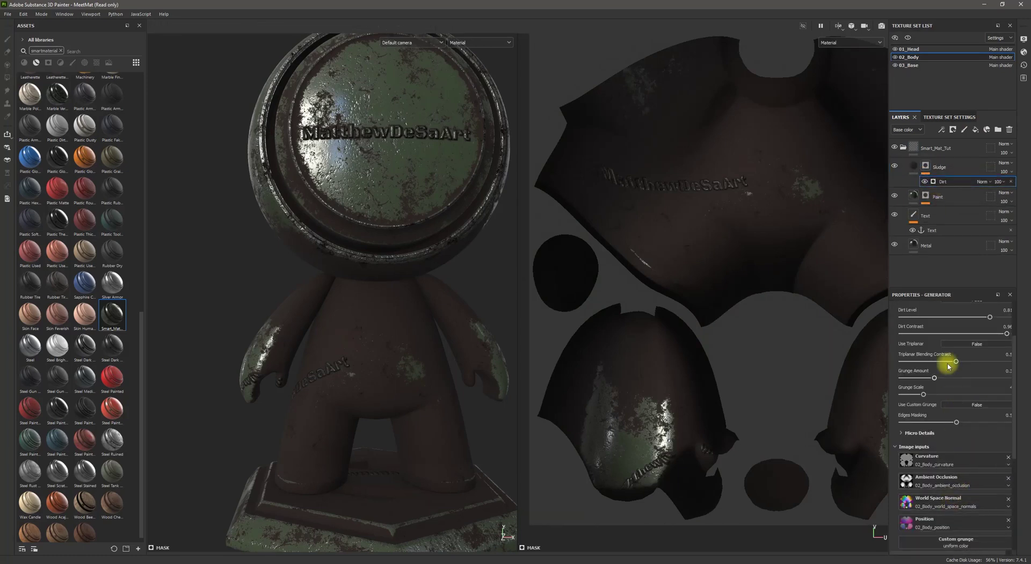
mouse_move(989, 317)
mouse_down()
mouse_move(960, 326)
mouse_move(980, 326)
mouse_up()
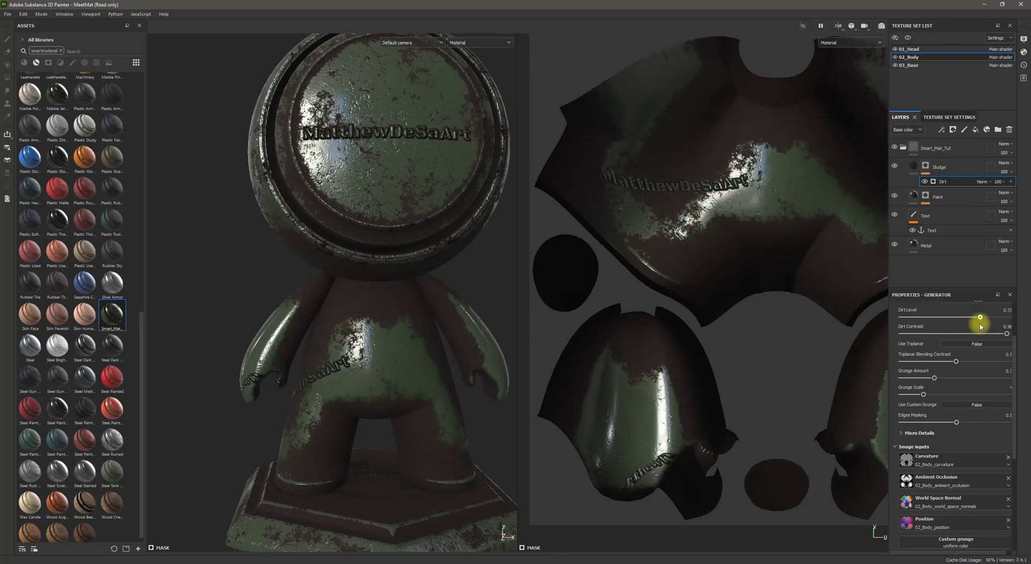
drag(973, 337, 990, 363)
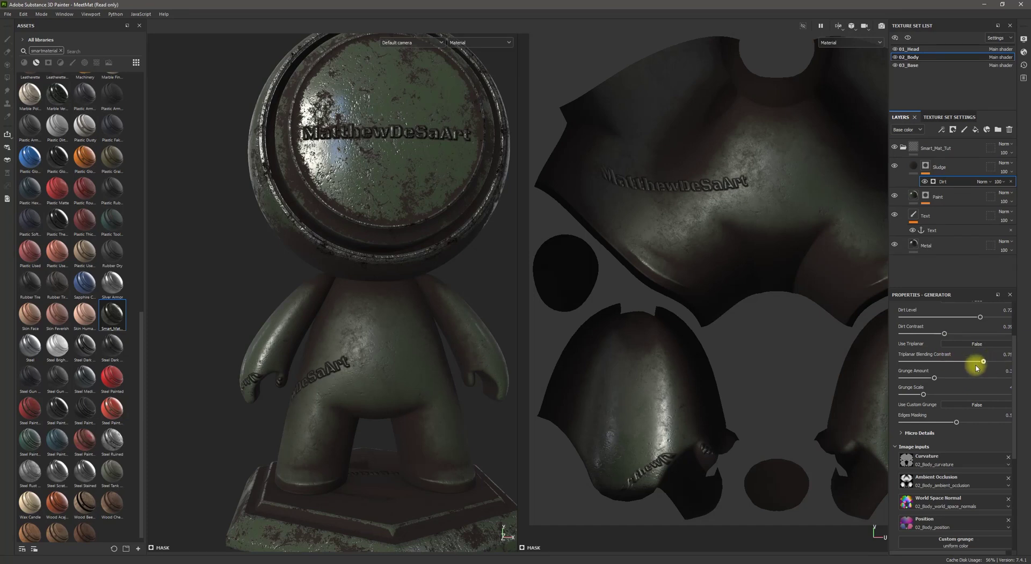
Enable triplanar on the body's Dirt generator, with triplanar blending contrast about 0.48 and grunge amount about 0.45.
click(964, 346)
mouse_move(970, 364)
mouse_down()
mouse_move(915, 363)
mouse_move(954, 368)
mouse_up()
mouse_move(935, 379)
mouse_down()
mouse_move(916, 375)
mouse_move(950, 377)
mouse_up()
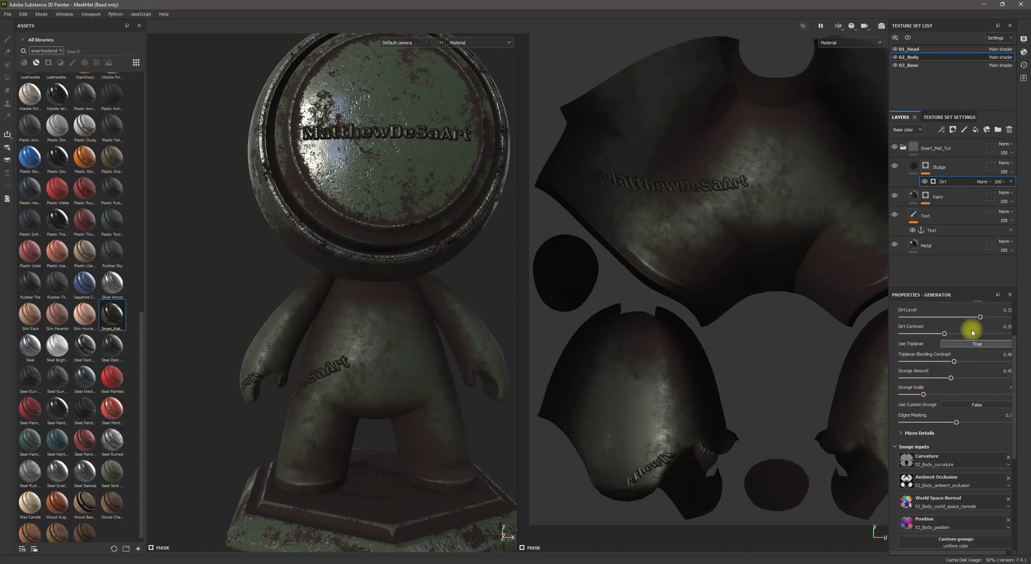
Set the body's Dirt generator to a dirt level of about 0.43, dirt contrast about 0.66 and grunge amount about 0.6.
drag(980, 317, 976, 337)
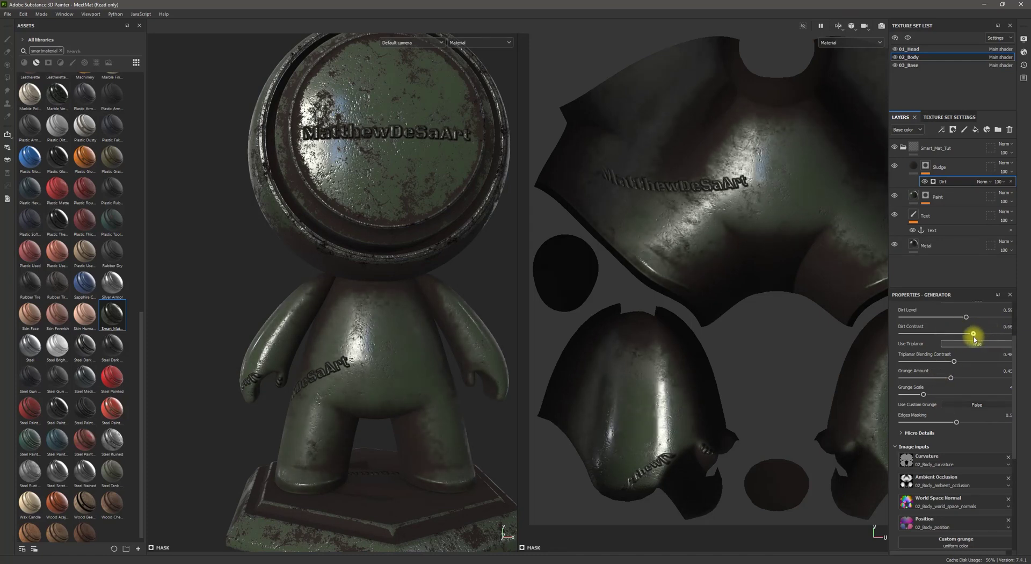
click(968, 378)
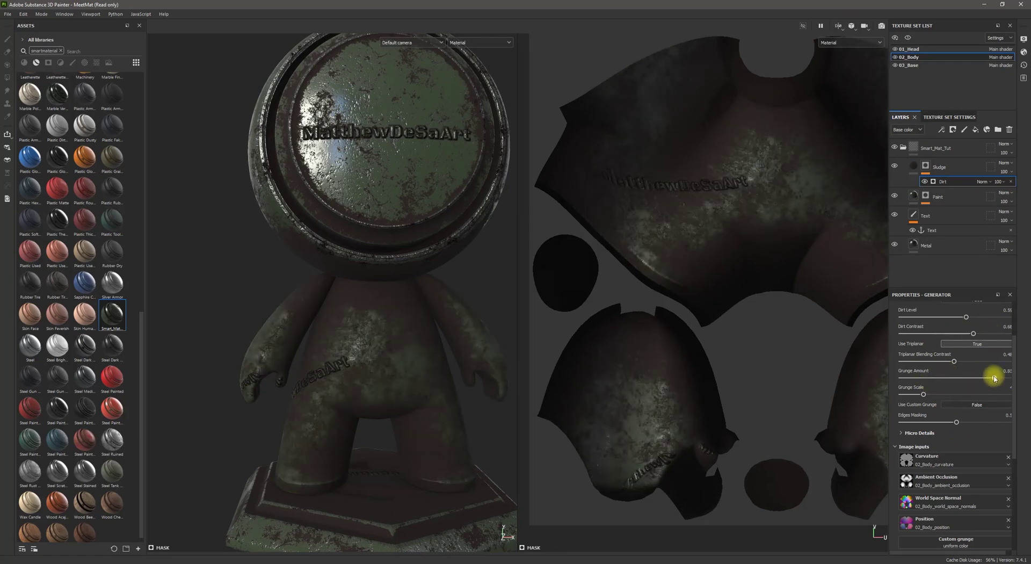
mouse_move(923, 394)
mouse_down()
mouse_move(909, 395)
mouse_move(924, 394)
mouse_up()
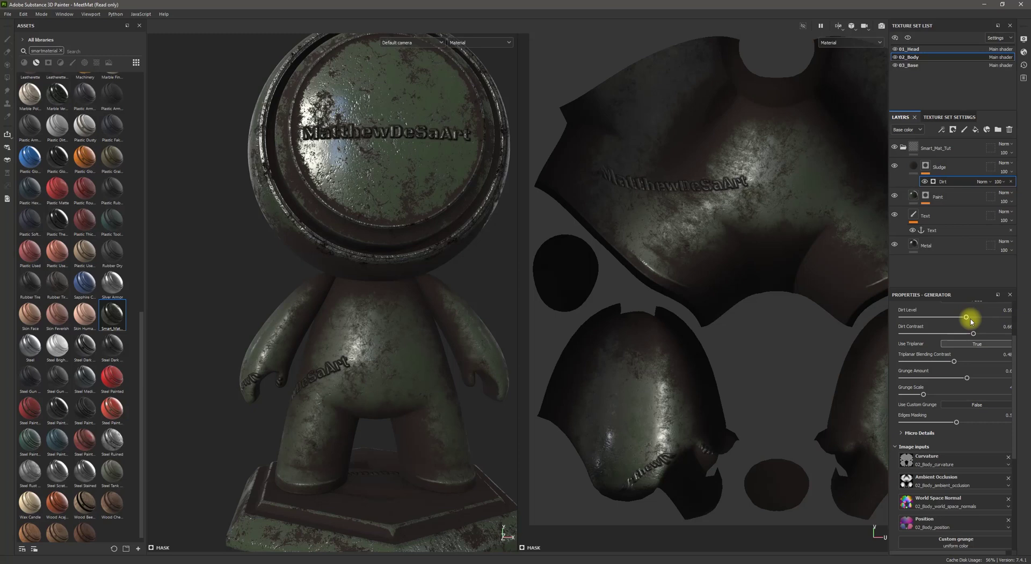
drag(967, 321, 949, 322)
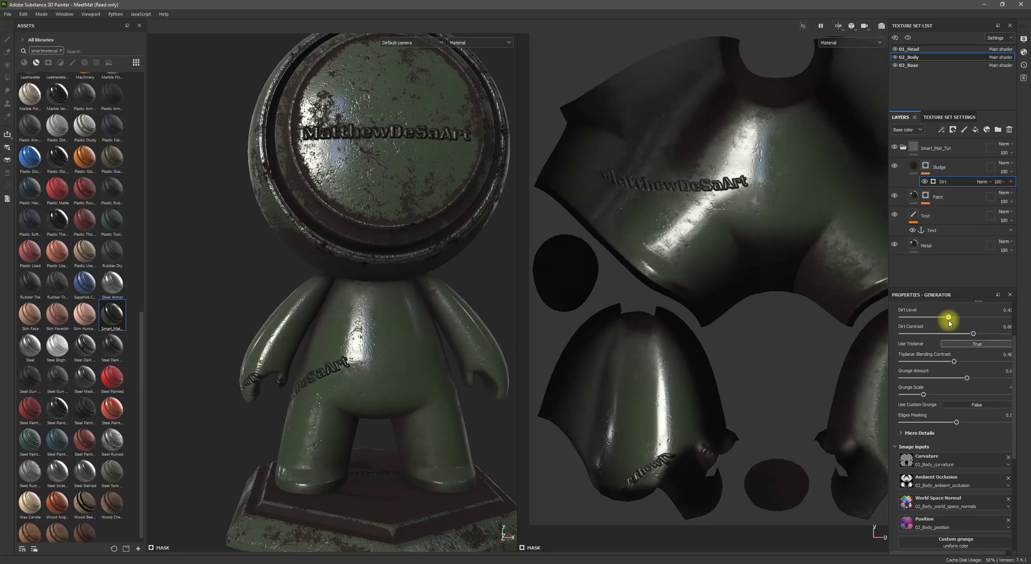
Tune the Metal Edge Wear generator in the body's Paint mask, with wear contrast about 0.62, triplanar enabled and grunge amount about 0.94.
alt+drag(280, 403, 424, 382)
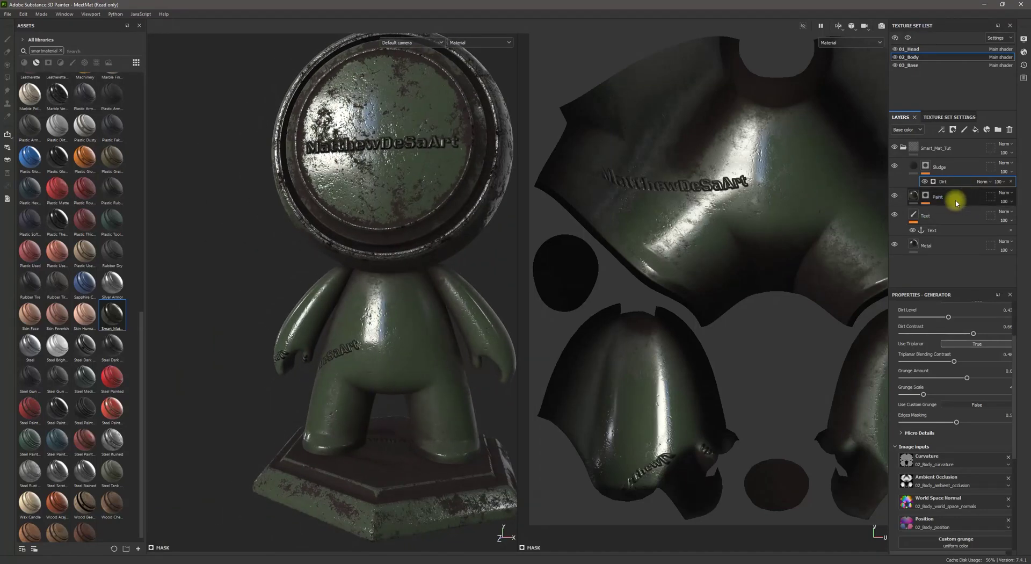
click(926, 196)
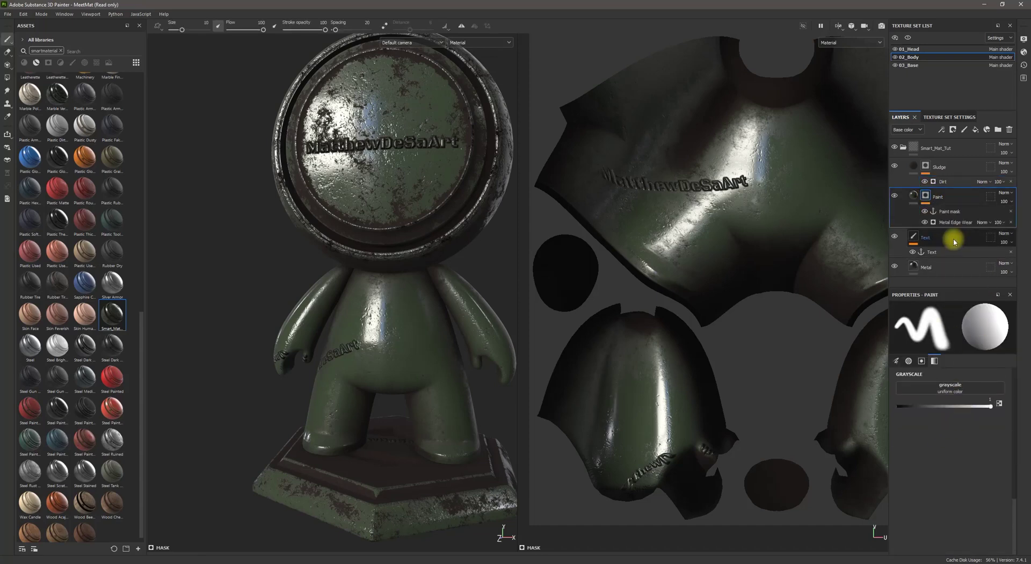
click(951, 212)
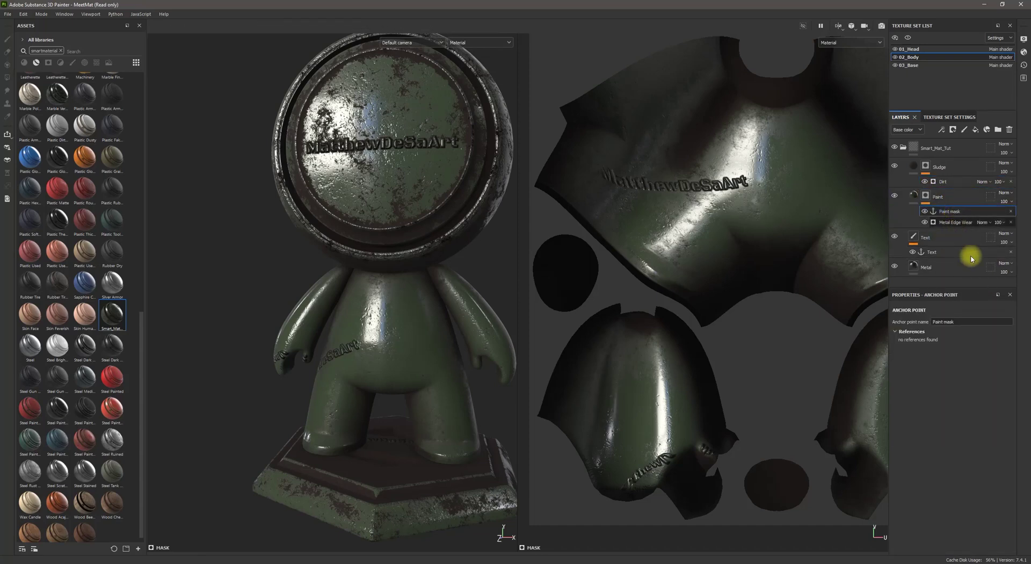
click(957, 222)
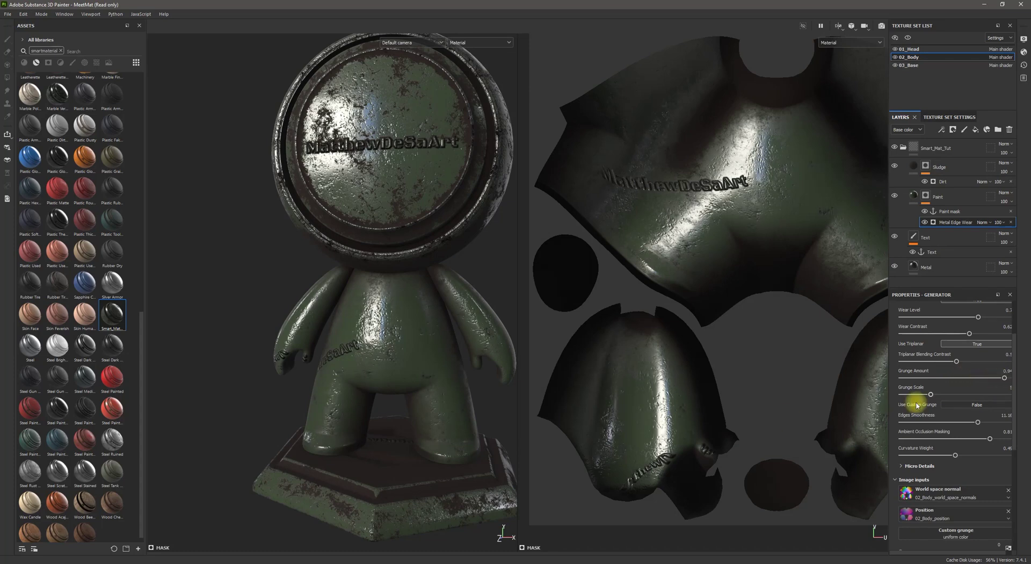
alt+drag(343, 447, 400, 412)
Delete the Text layer from the Smart_Mat_Tut folder on 02_Body.
click(926, 239)
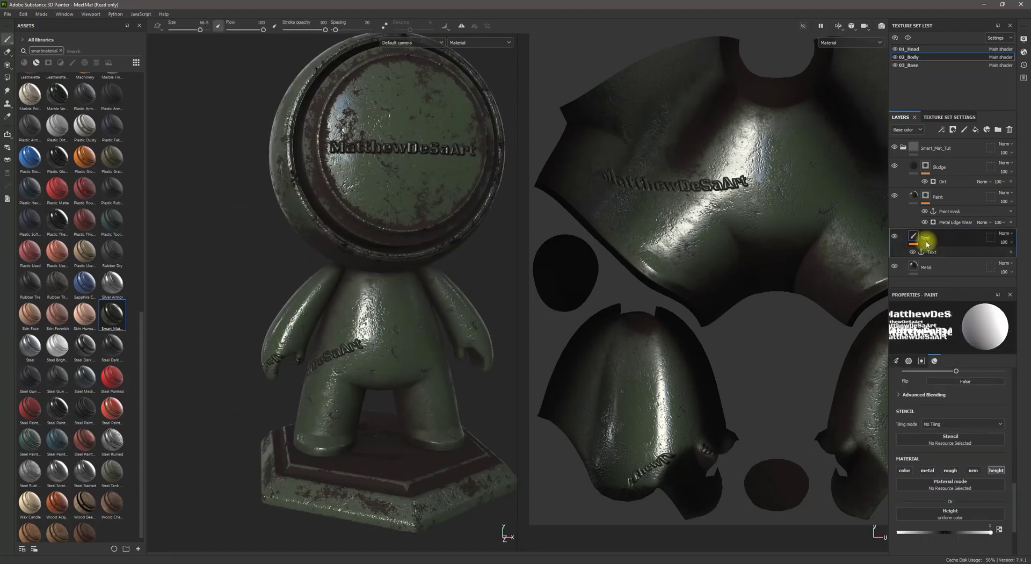
right_click(914, 240)
click(915, 238)
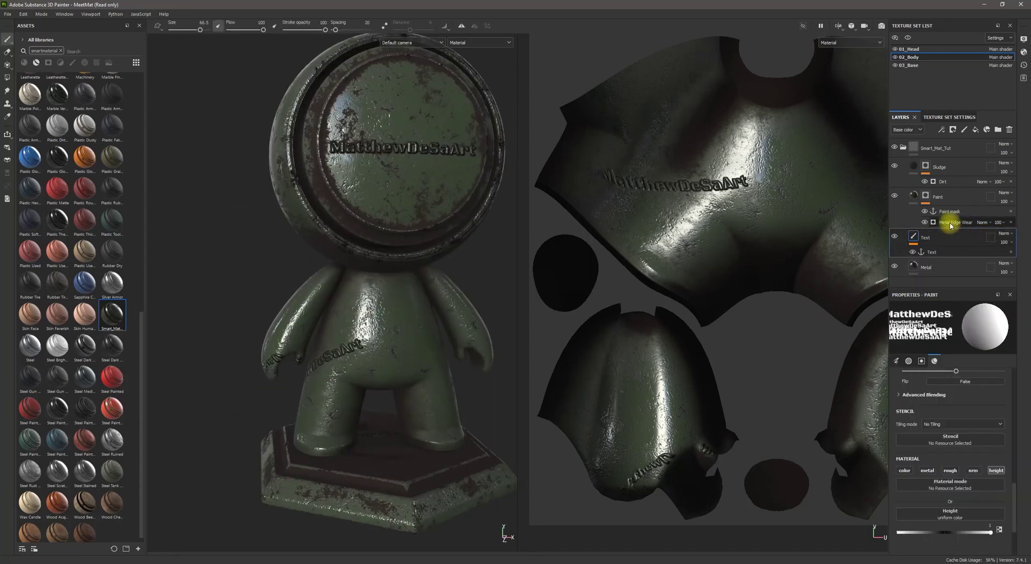
key(Delete)
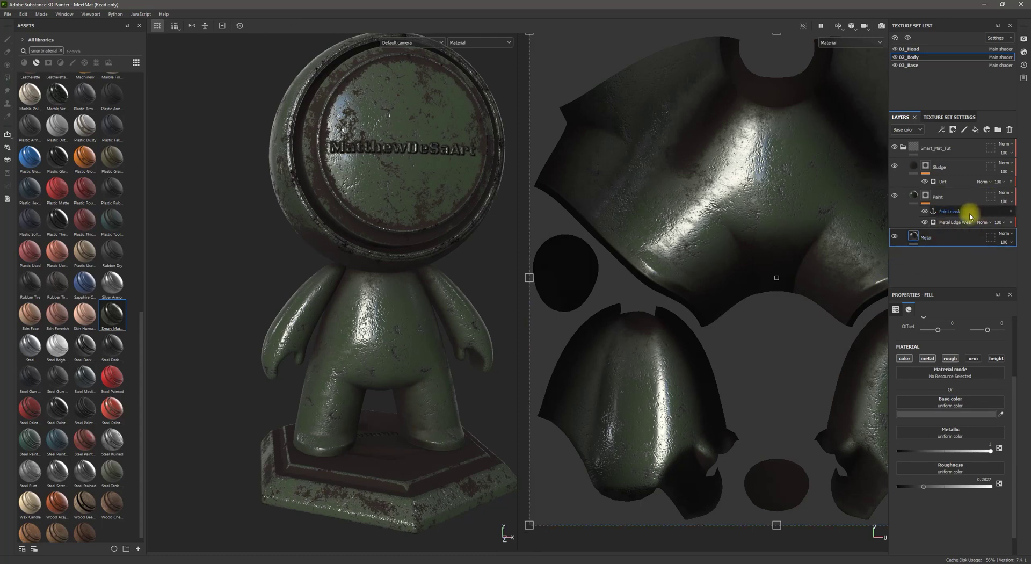
Examine the Paint mask anchor point, the Metal Edge Wear generator and the Metal layer on the body.
click(950, 213)
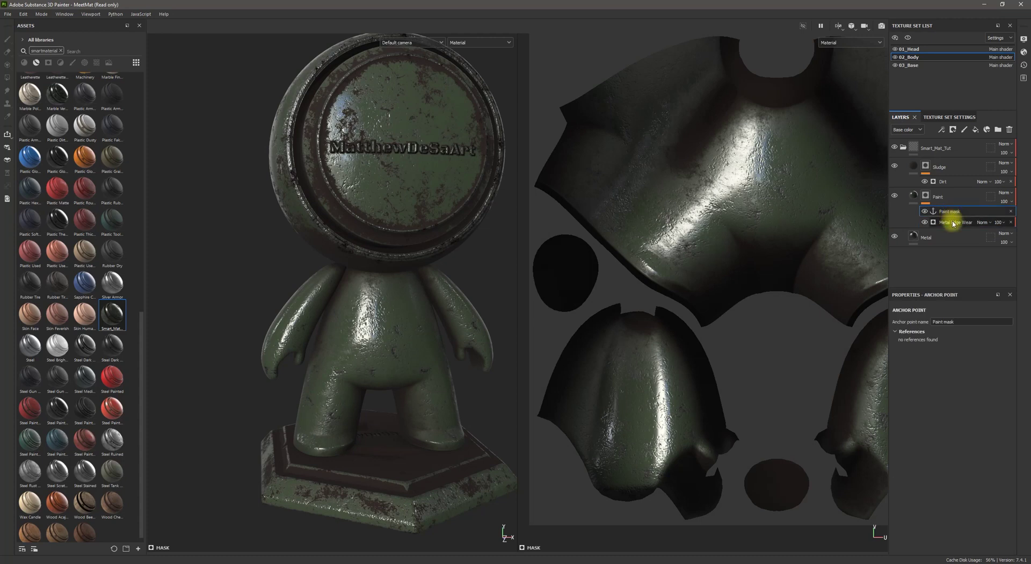
click(953, 224)
click(959, 212)
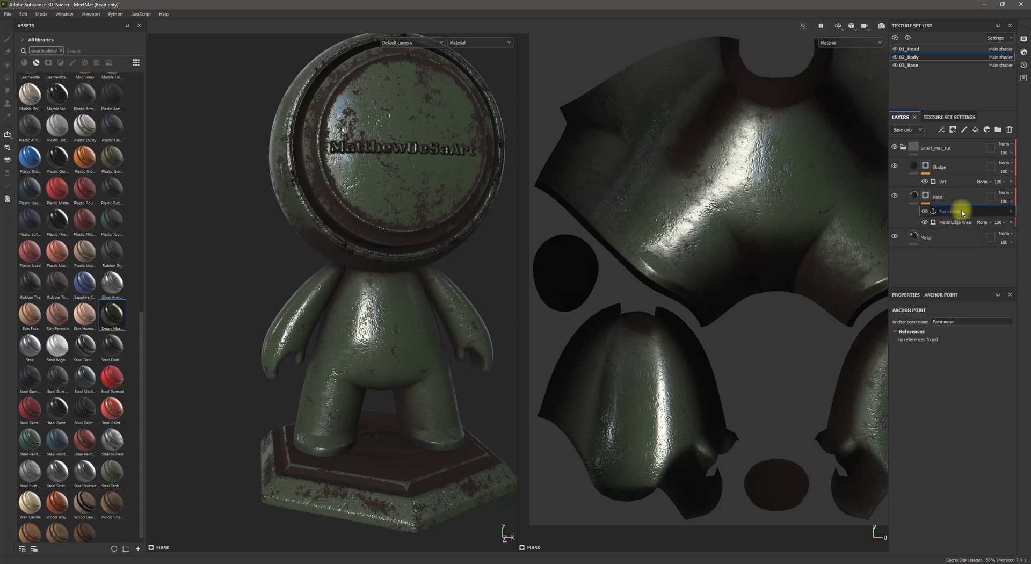
click(959, 223)
mouse_move(516, 361)
alt+mouse_down()
mouse_move(433, 329)
mouse_move(401, 295)
mouse_move(393, 242)
mouse_move(545, 389)
alt+mouse_up()
click(933, 238)
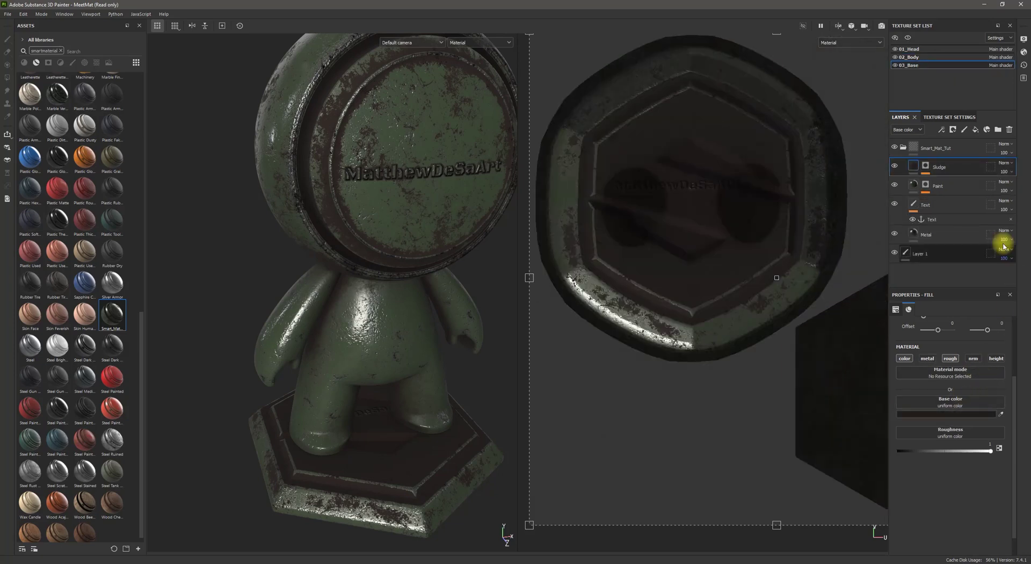
In 03_Base, open the Sludge mask's Dirt generator and enable triplanar, with triplanar blending contrast about 0.68 and grunge amount about 0.38.
click(933, 168)
click(927, 172)
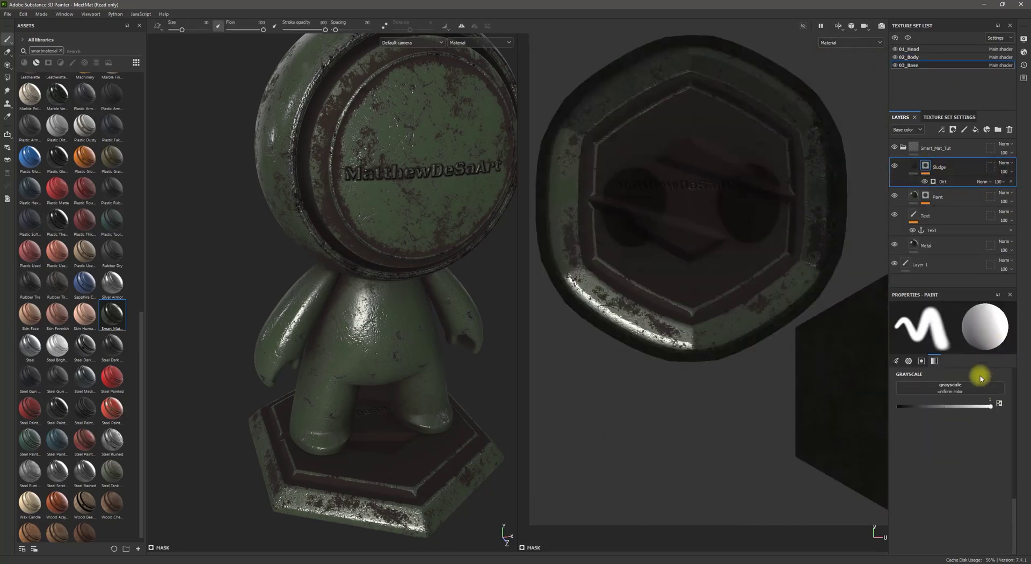
click(914, 167)
click(924, 164)
click(941, 181)
click(947, 182)
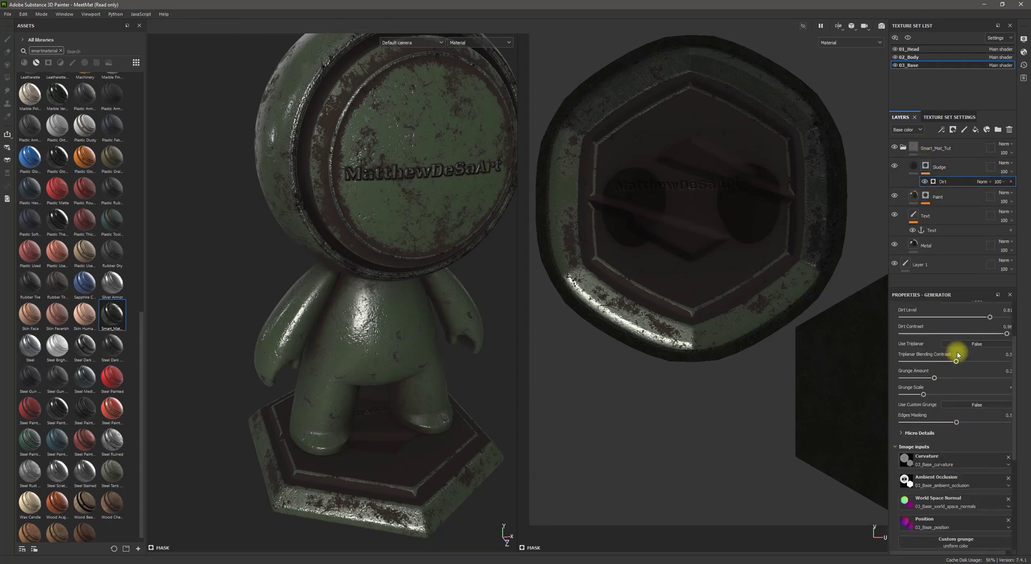
click(983, 345)
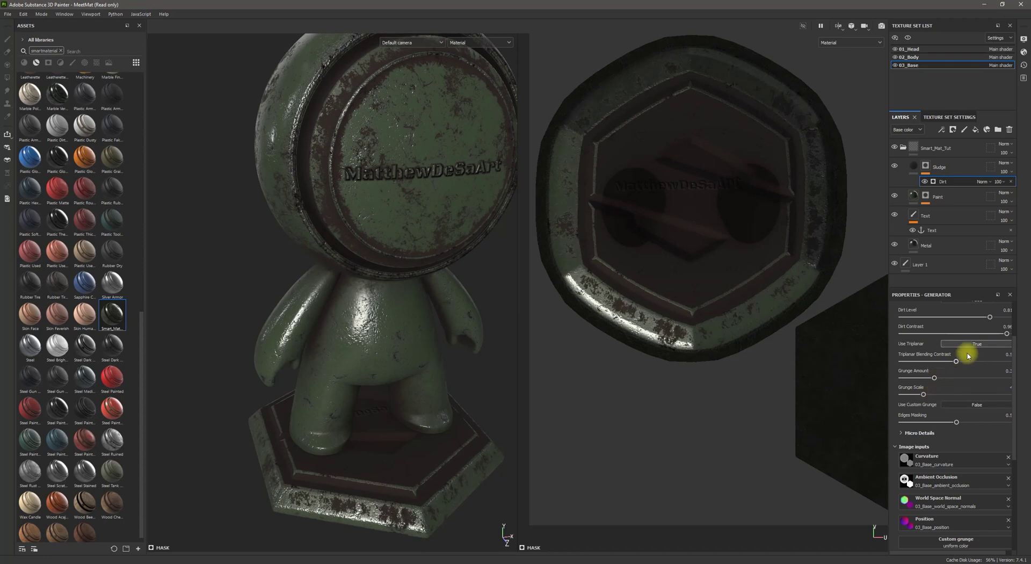
drag(901, 369, 940, 378)
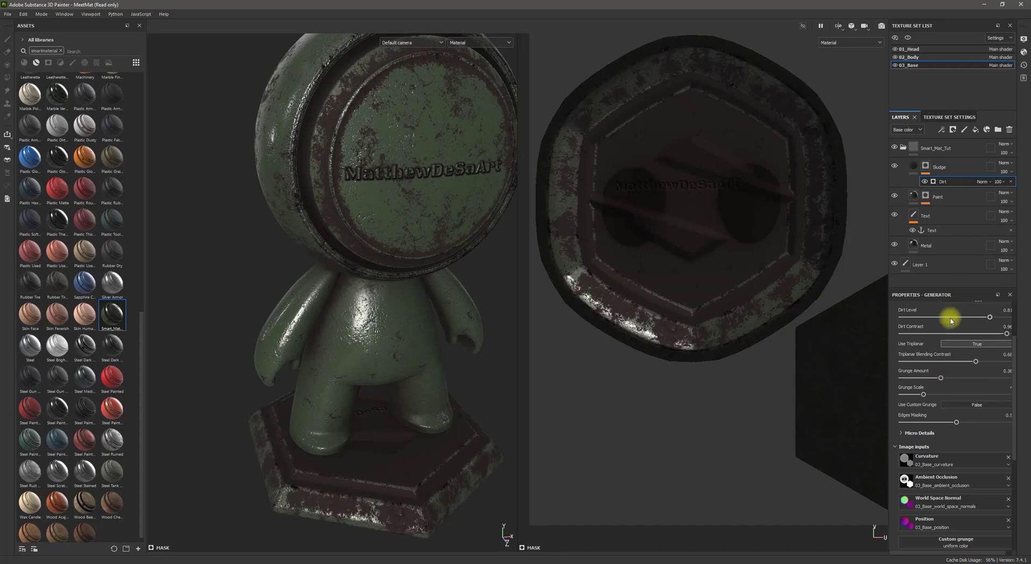
Set the base's Dirt generator to a dirt level of about 0.57, grunge amount about 0.7 and dirt contrast about 0.78.
drag(990, 317, 962, 325)
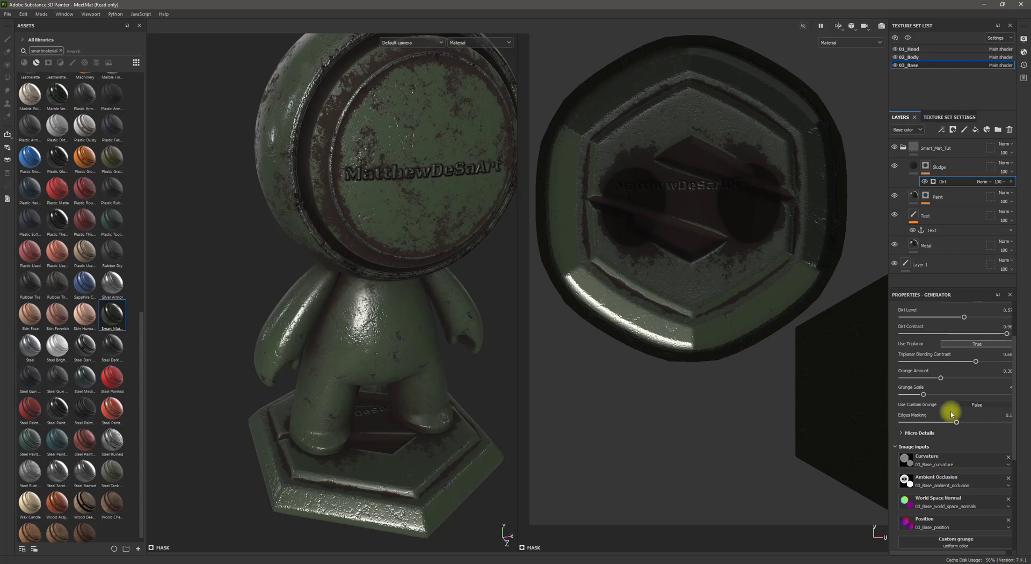
drag(940, 378, 978, 377)
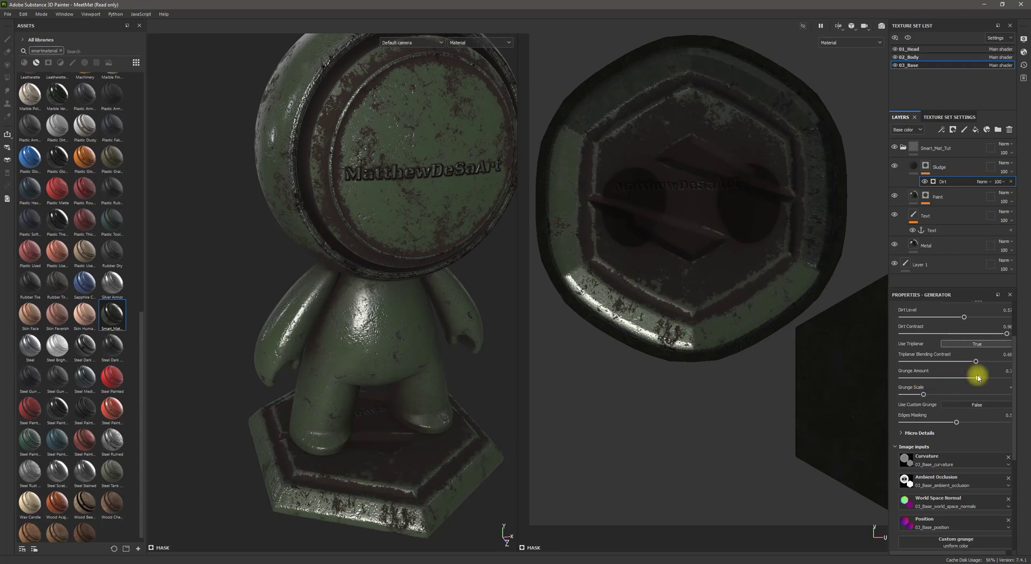
drag(1004, 334, 973, 334)
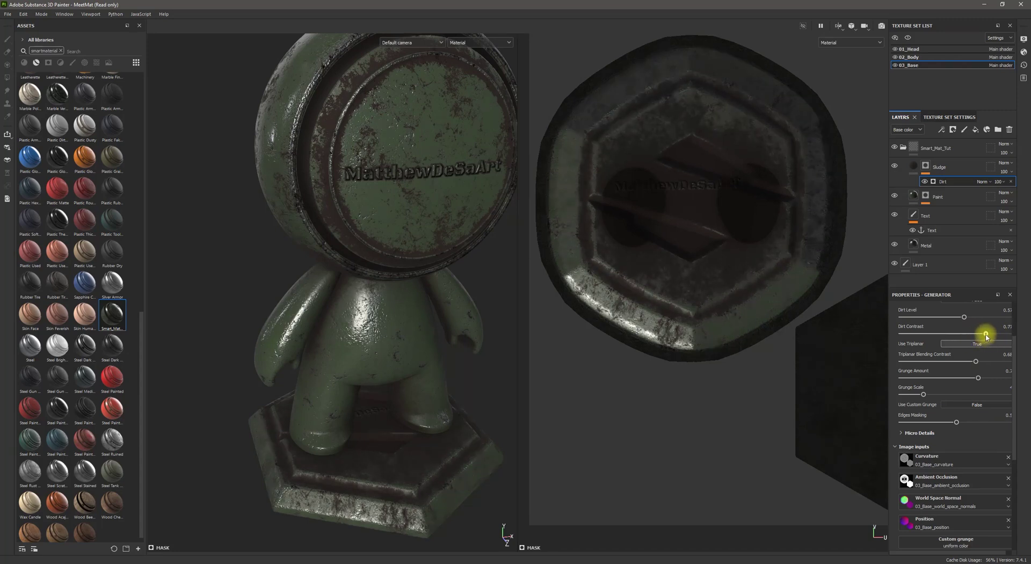
Examine the whole figure from several angles and review the smart material's layers in the head, body and base texture sets.
alt+drag(391, 447, 414, 394)
alt+middle_drag(414, 393, 467, 377)
alt+right_drag(467, 378, 430, 373)
alt+middle_drag(430, 373, 413, 330)
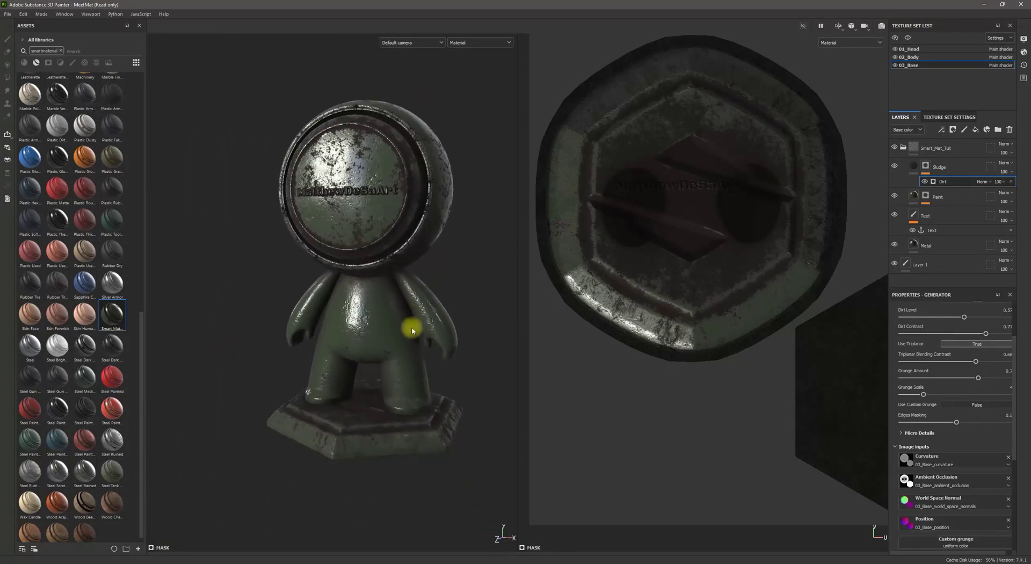
alt+drag(412, 330, 403, 382)
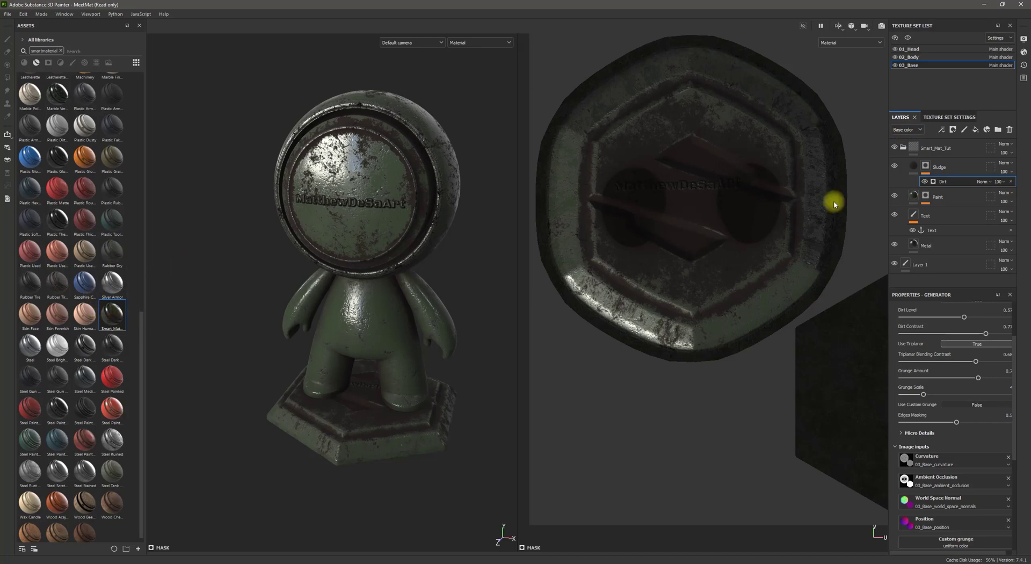
click(940, 166)
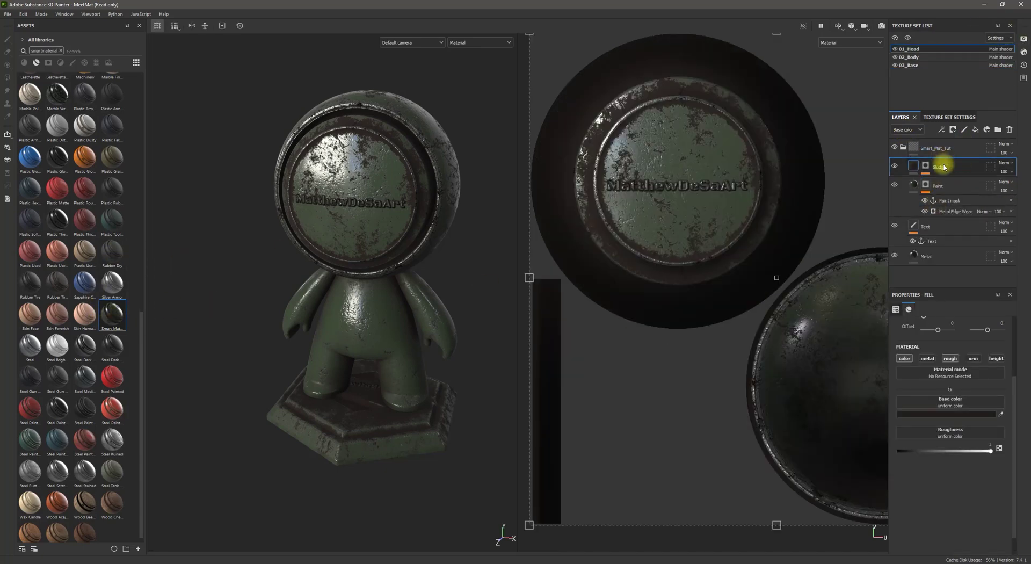
click(913, 57)
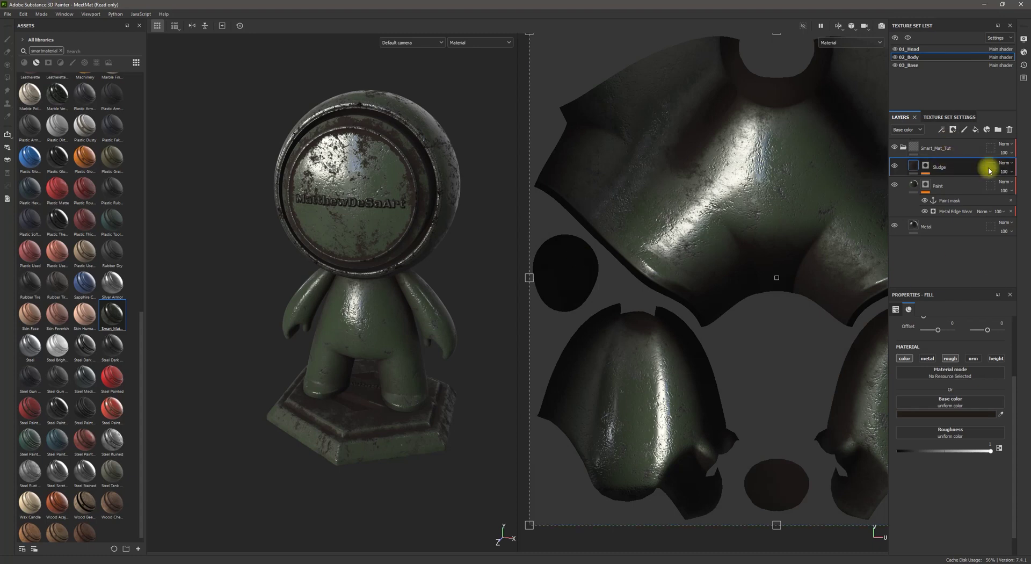
click(924, 165)
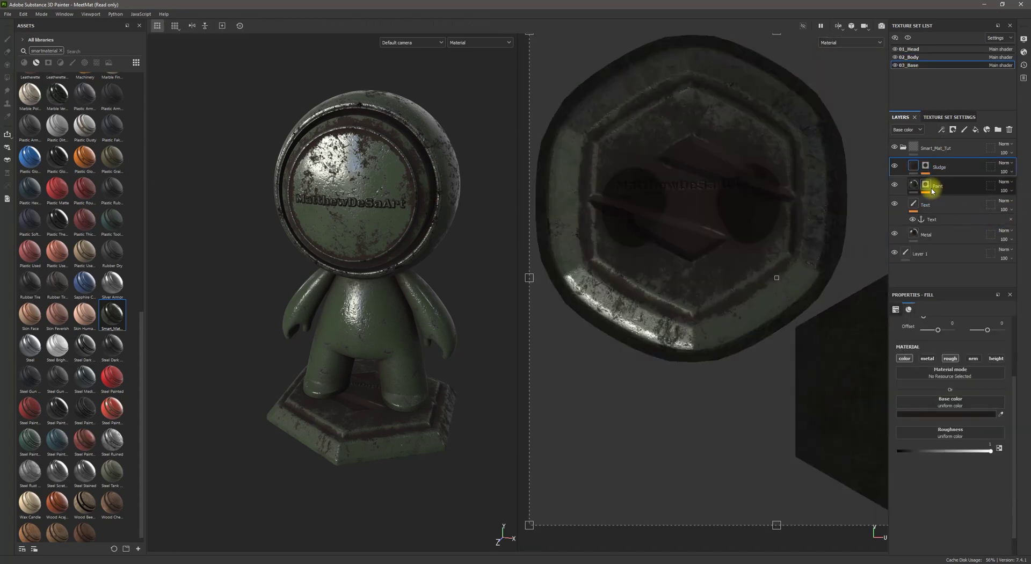
Delete the Text layer from the Smart_Mat_Tut folder on 03_Base and view the figure from the front.
click(952, 213)
click(1010, 133)
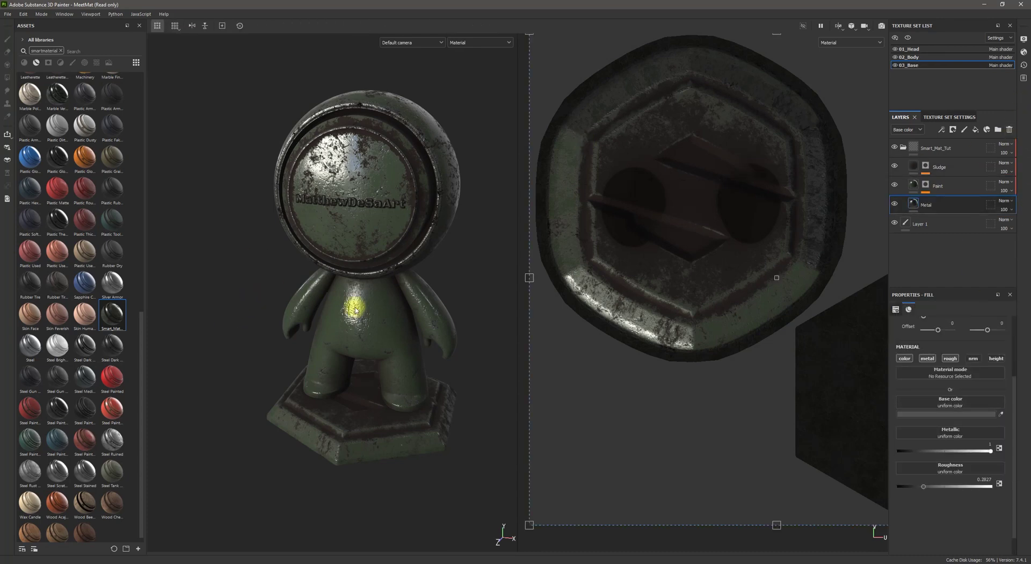
alt+drag(419, 363, 435, 327)
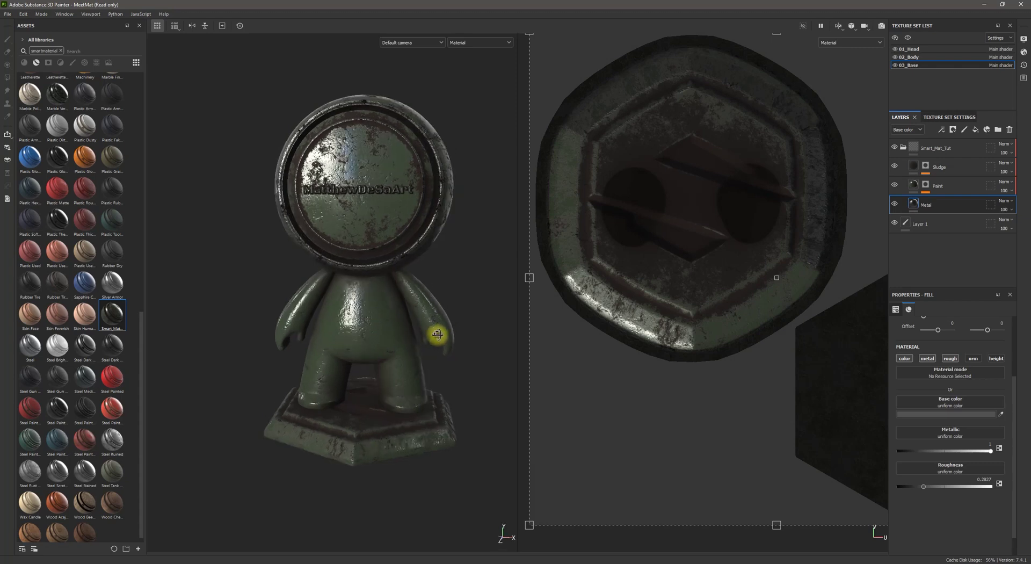